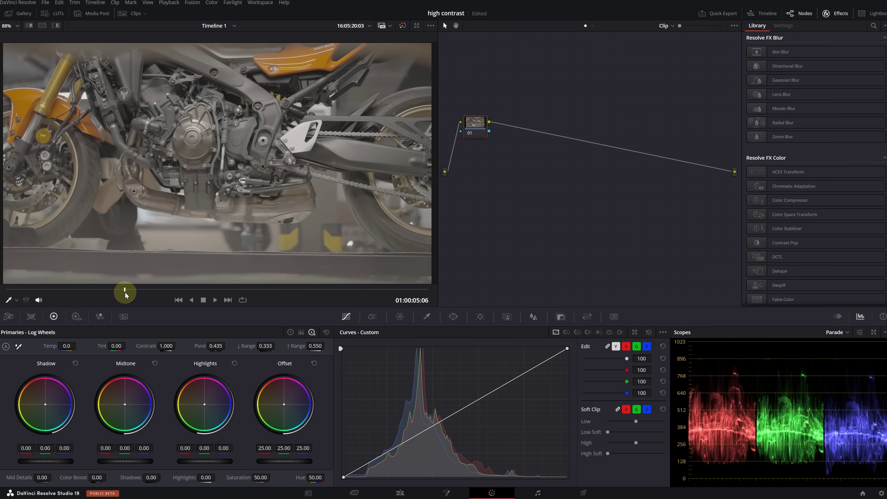
Step: Scrub the motorcycle clip to the reference frame near 01:00:04:15
drag(125, 295, 210, 292)
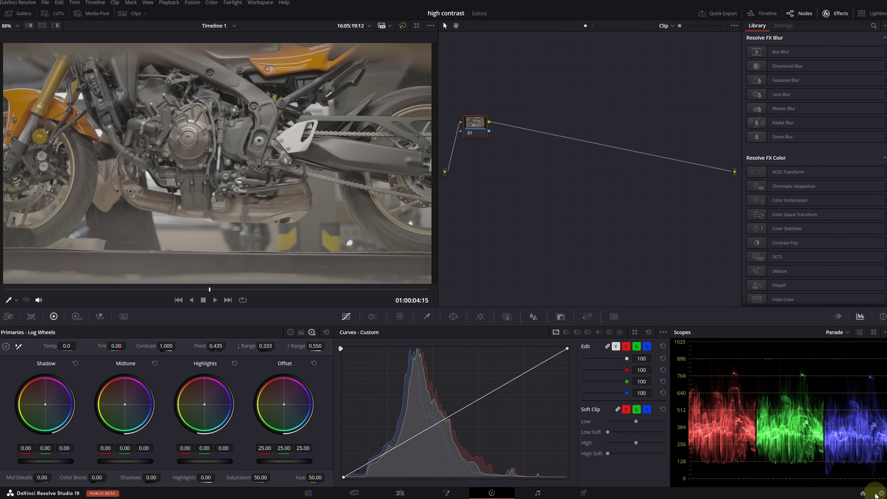
click(880, 494)
click(307, 86)
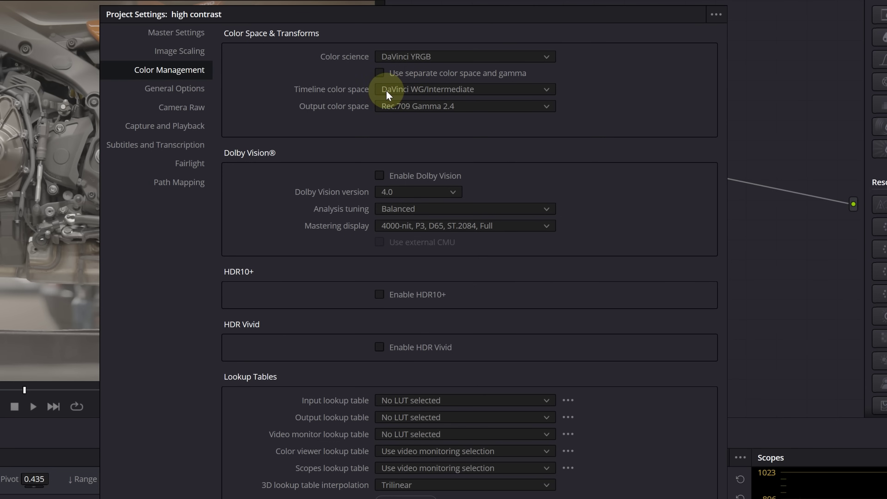
click(397, 91)
click(469, 90)
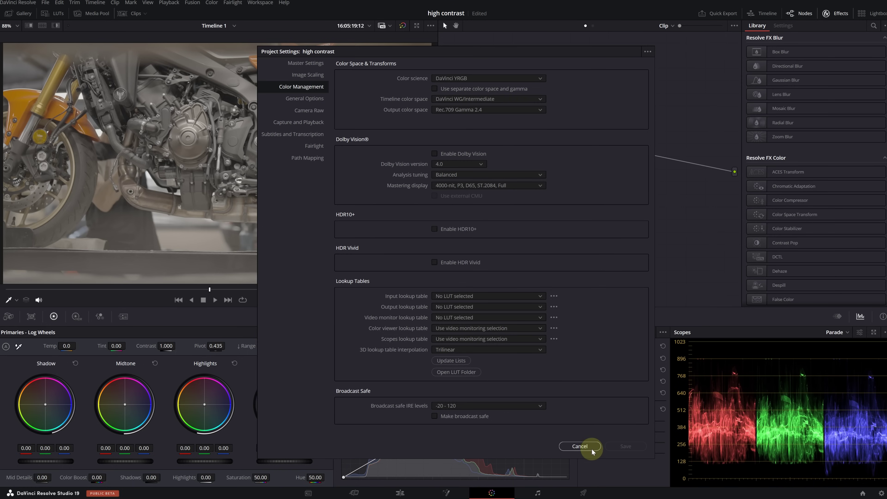
click(579, 446)
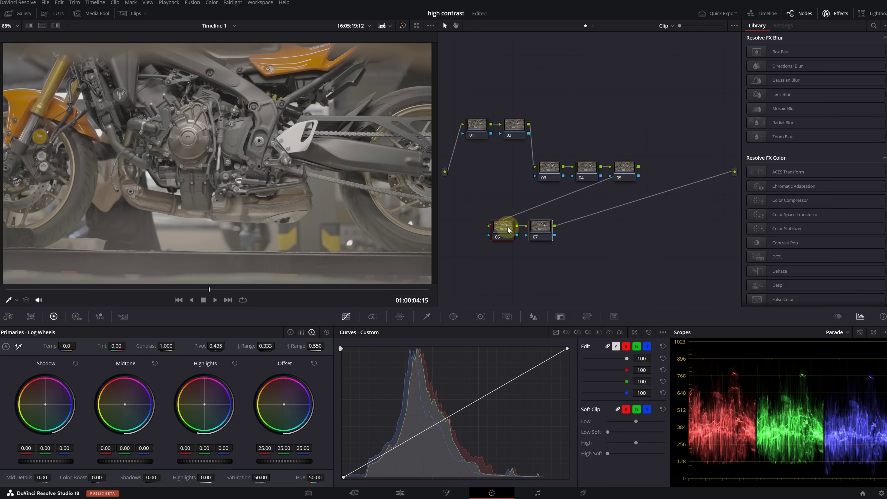
Step: Label the first two nodes NR and DWG
click(478, 125)
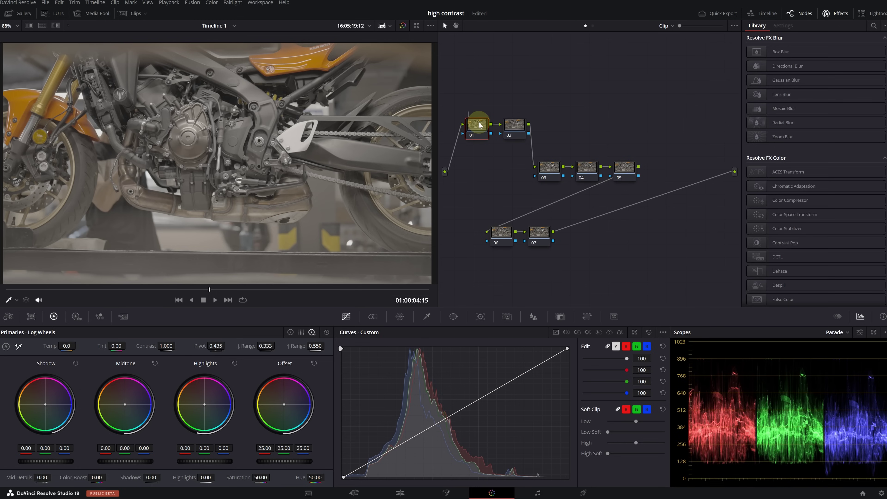
text(NR)
click(464, 163)
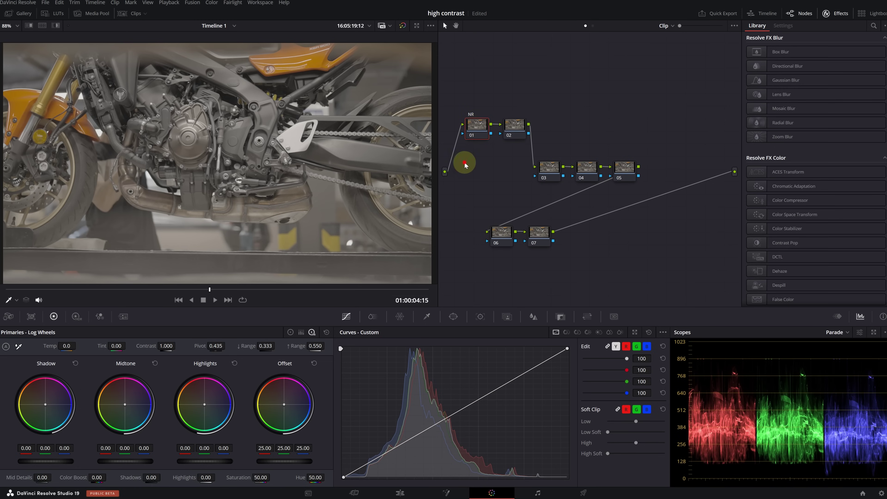
click(522, 122)
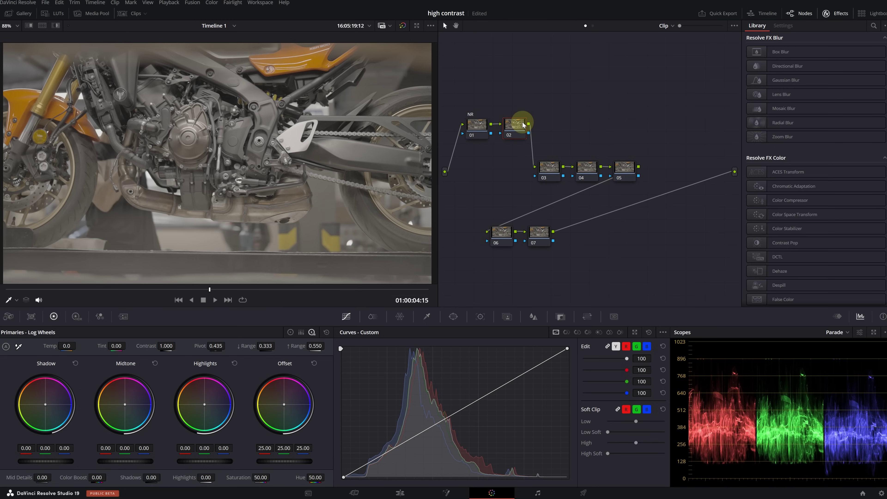
text(DWG)
Step: Rearrange nodes and label the next ones BAL/EXP, CURVES and CONTRAST
drag(537, 236, 567, 240)
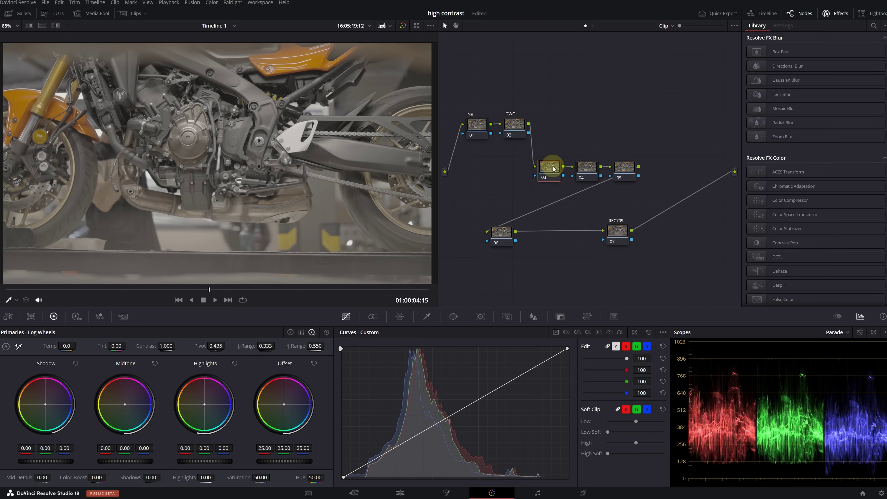
text(BAL/EXP)
drag(626, 176, 632, 176)
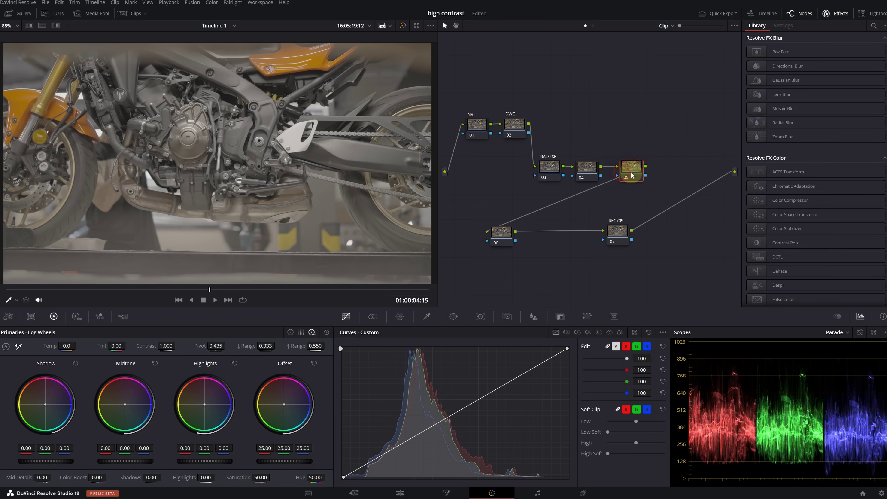
click(585, 167)
text(CURVES)
click(644, 167)
text(CONTRAST)
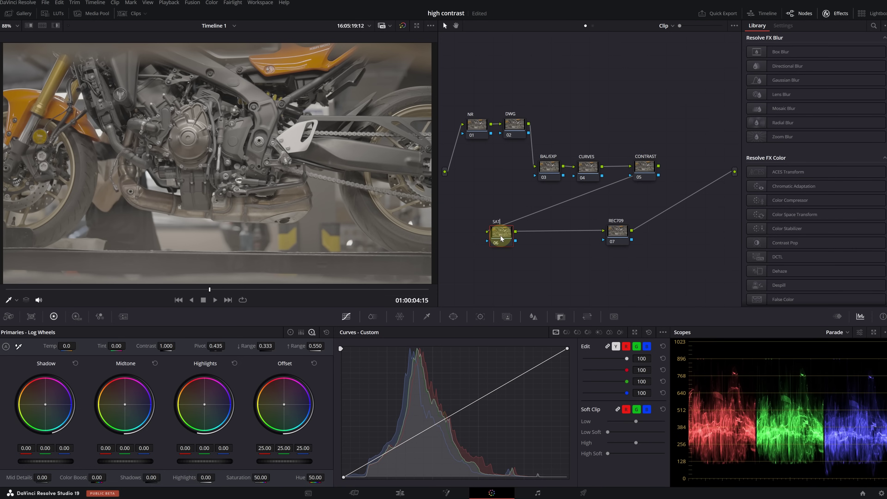
Step: Add a serial node after SAT and label it LOOK
drag(500, 235, 490, 234)
key(alt+s)
click(543, 229)
text(LOOK)
mouse_move(543, 228)
mouse_down()
mouse_move(534, 261)
mouse_move(550, 233)
mouse_up()
Step: Add the parallel SKIN node, label nodes through SHARPEN, and place a final node after SHARPEN
right_click(550, 235)
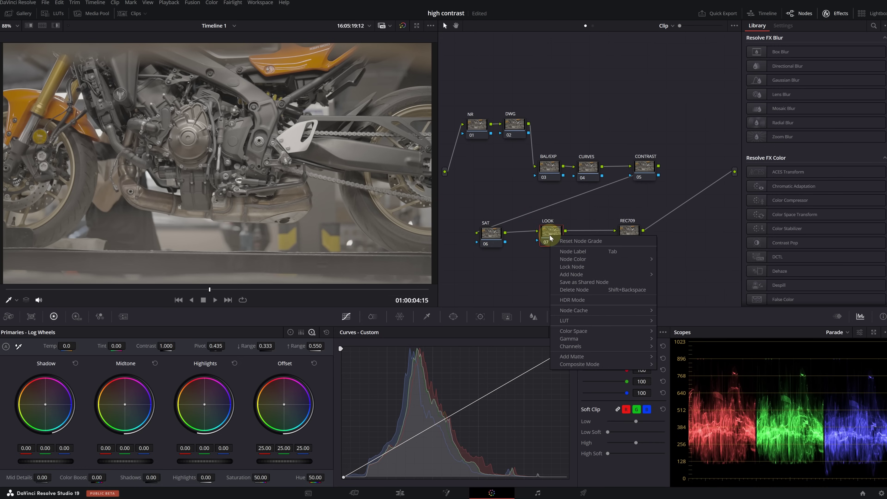
mouse_move(648, 274)
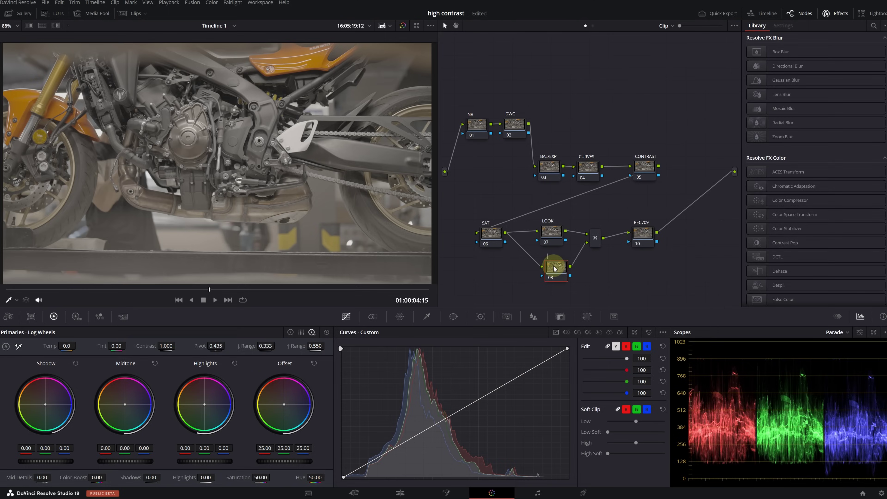
text(N)
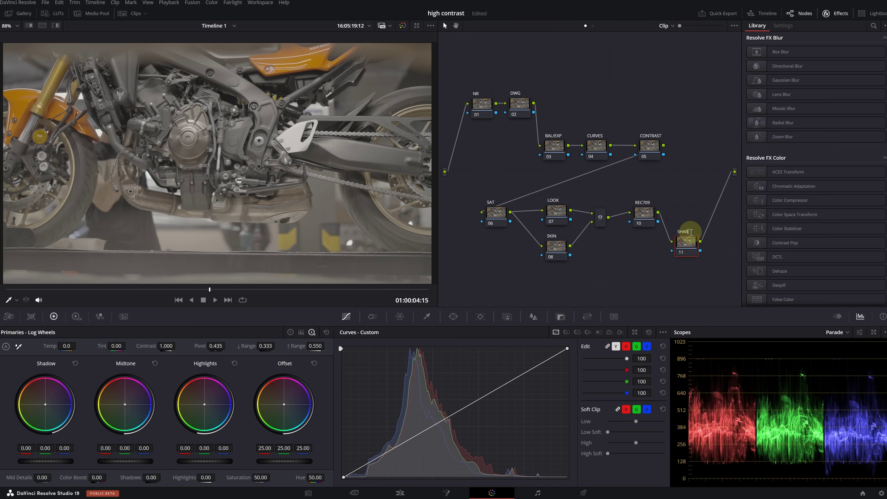
key(alt+s)
drag(461, 271, 719, 279)
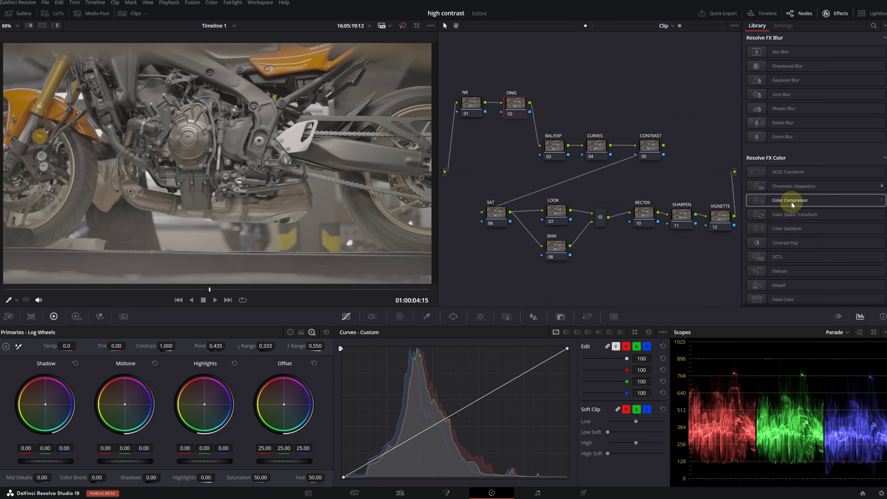
Step: Put a Color Space Transform on DWG: Sony S-Gamut3.Cine/S-Log3 in, DaVinci Wide Gamut/Intermediate out
drag(794, 219, 629, 146)
drag(522, 109, 522, 110)
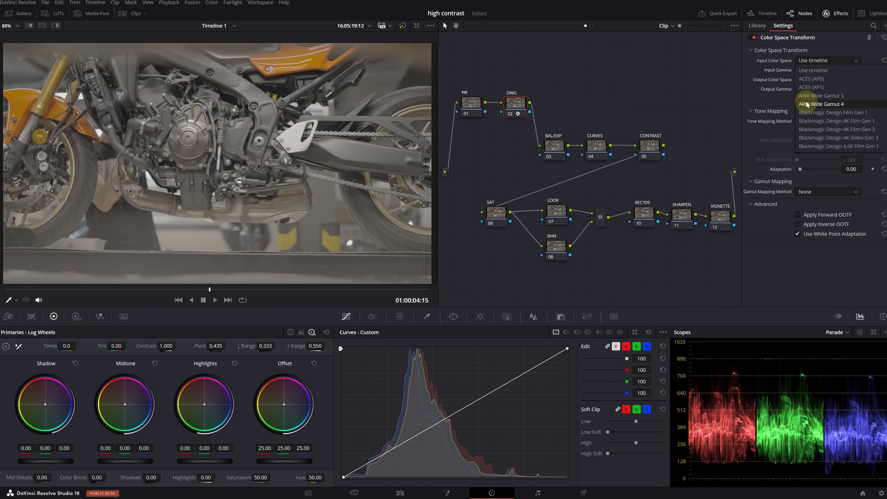
scroll(817, 102, down, 10)
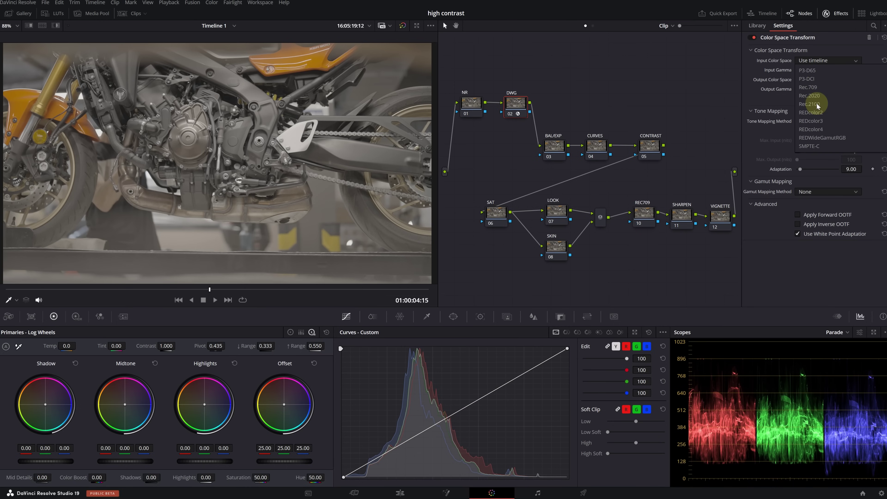
click(819, 121)
click(822, 70)
scroll(820, 105, down, 10)
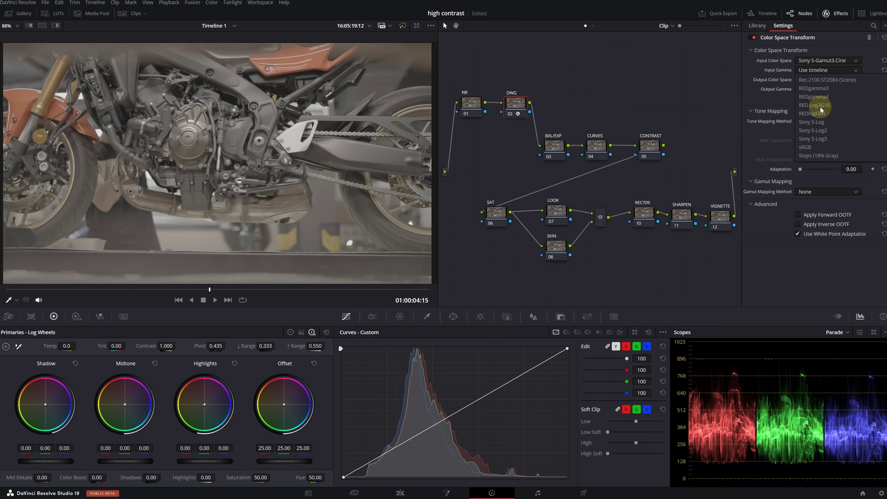
click(818, 138)
click(816, 79)
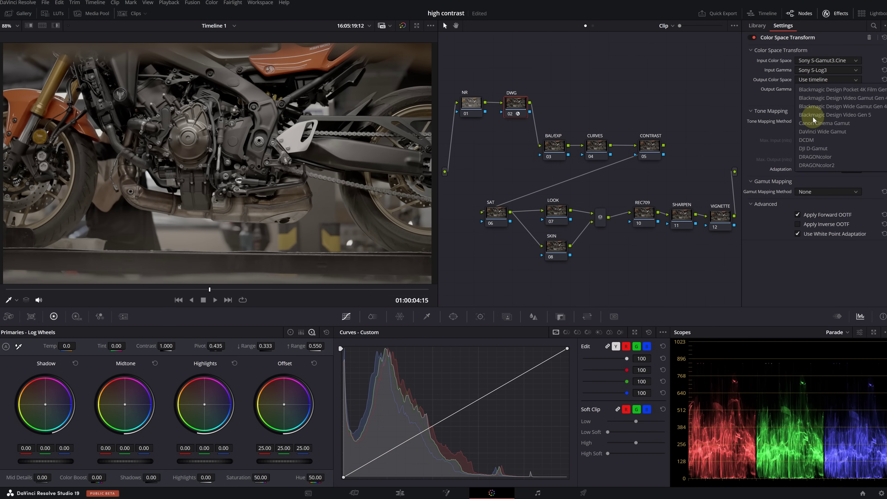
click(819, 131)
click(810, 90)
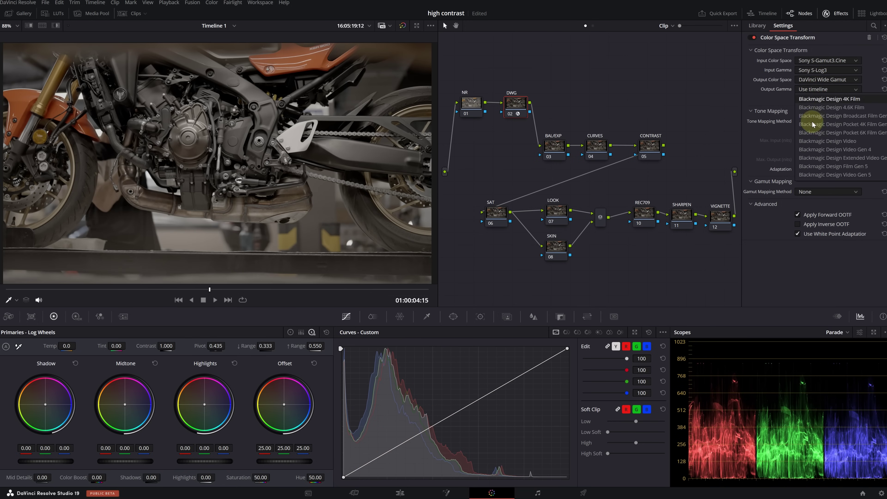
click(822, 124)
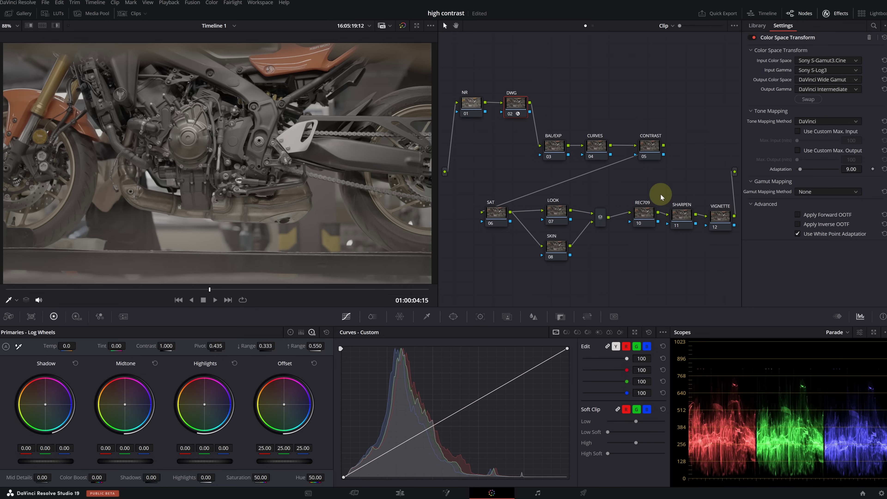
click(643, 218)
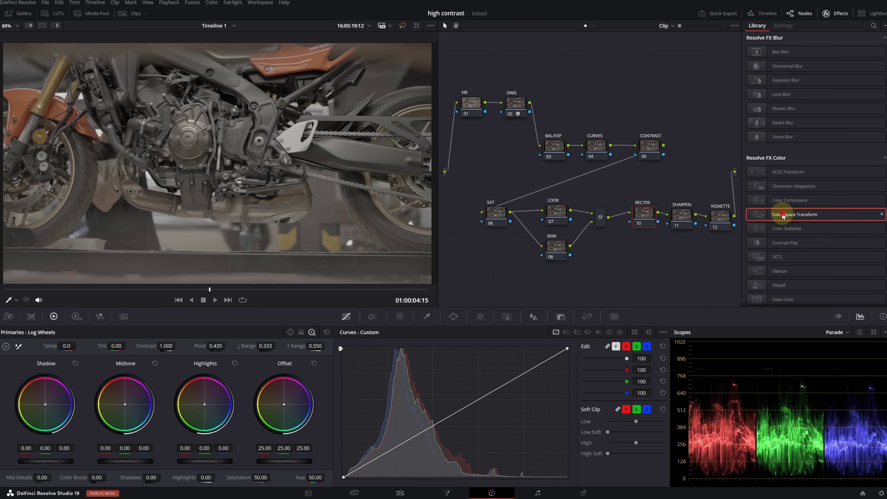
Step: Apply a Color Space Transform on REC709 from DaVinci Wide Gamut/Intermediate to Rec.709
drag(772, 213, 644, 214)
click(806, 61)
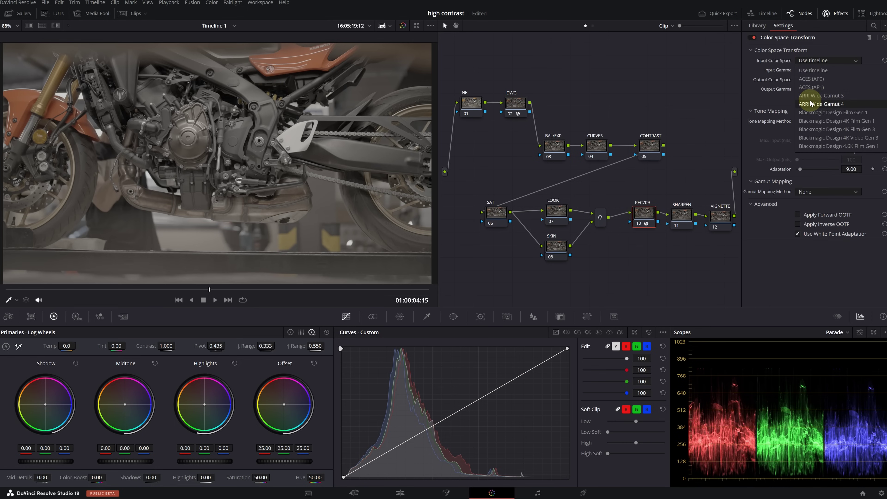
scroll(811, 103, down, 5)
click(813, 112)
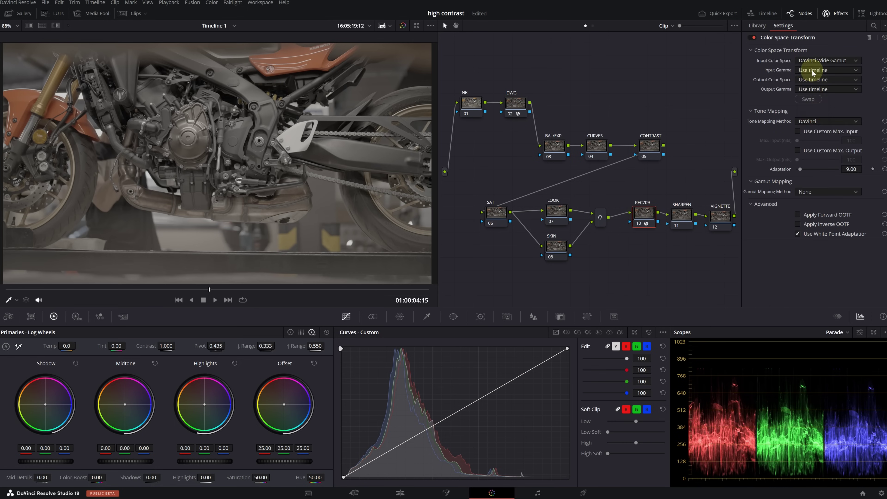
click(811, 70)
scroll(815, 102, down, 5)
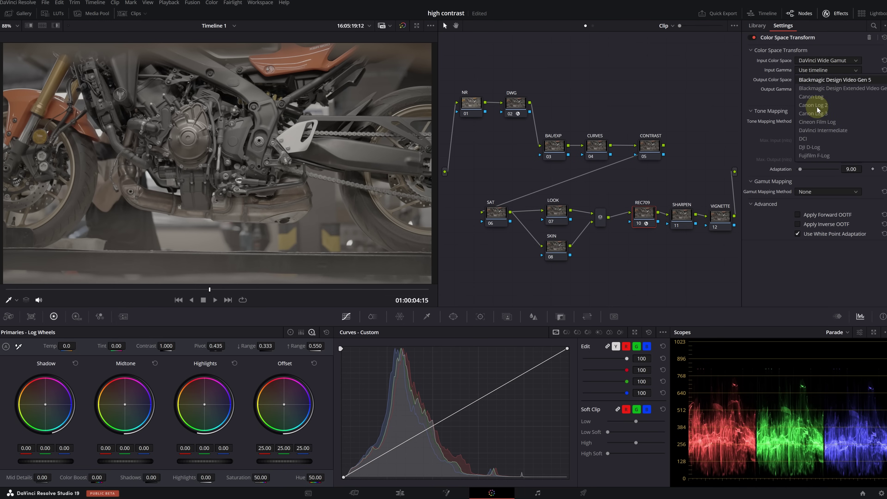
click(815, 130)
click(813, 79)
scroll(810, 129, down, 5)
scroll(810, 130, down, 5)
click(813, 125)
Step: Set output gamma to Gamma 2.4 and gamut mapping to Saturation Compression, then hide the settings
click(813, 89)
scroll(815, 117, down, 6)
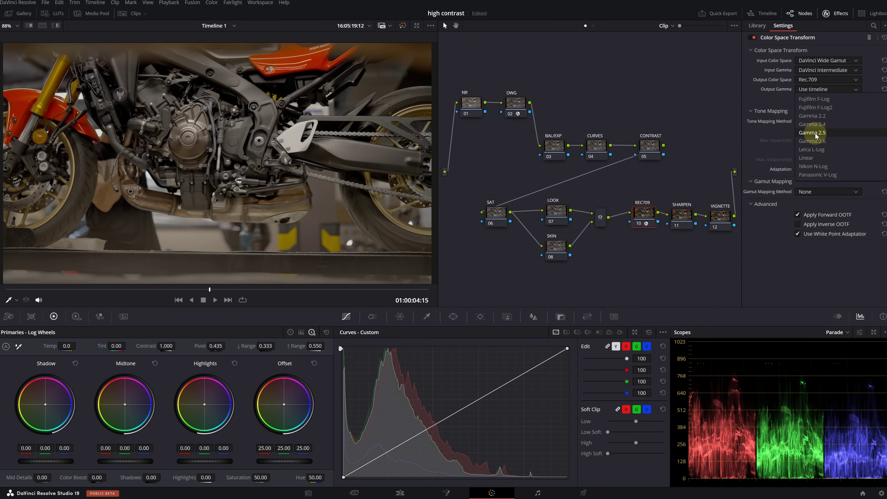
click(813, 124)
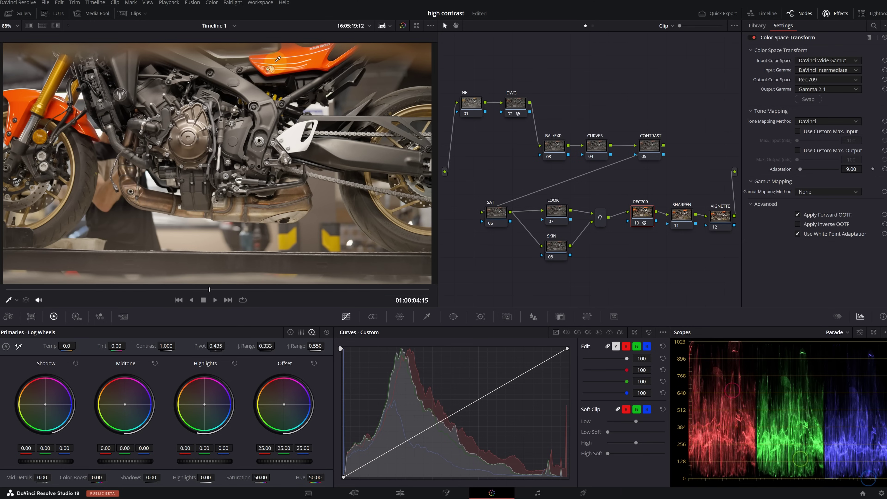
click(766, 169)
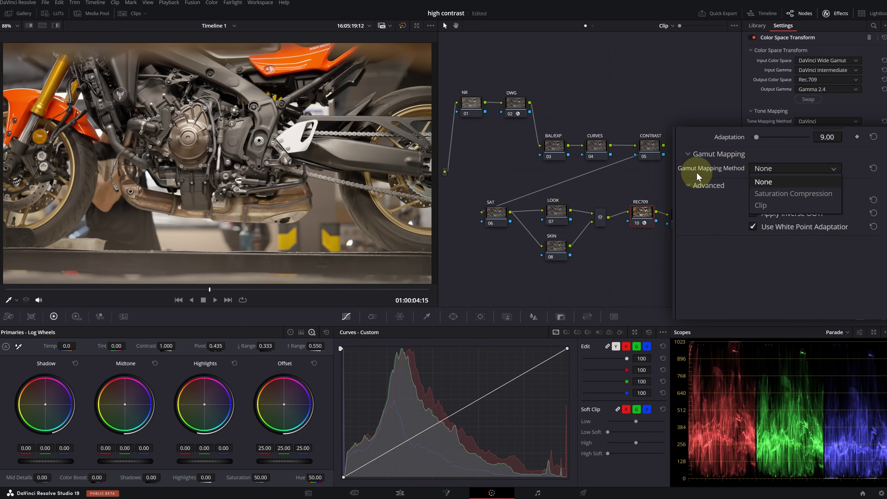
click(775, 195)
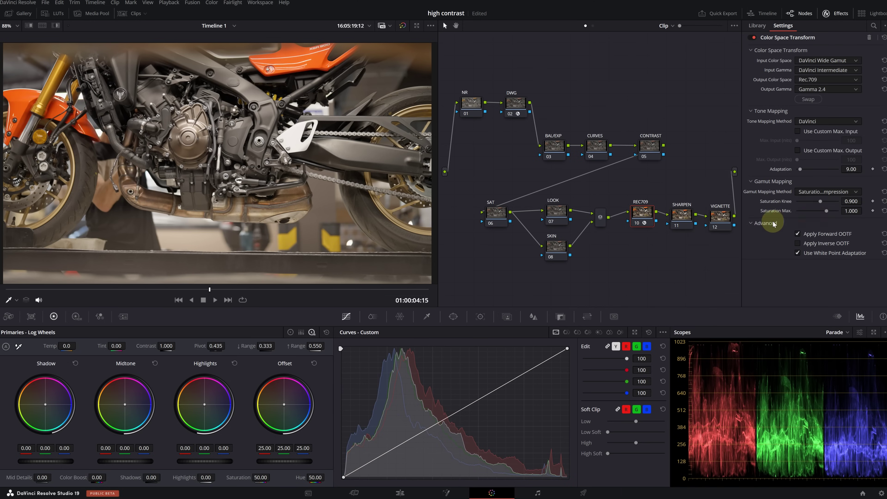
click(832, 13)
Step: On BAL/EXP, cool temperature to -220 and raise Gain to 1.10, bypassing to compare
click(547, 103)
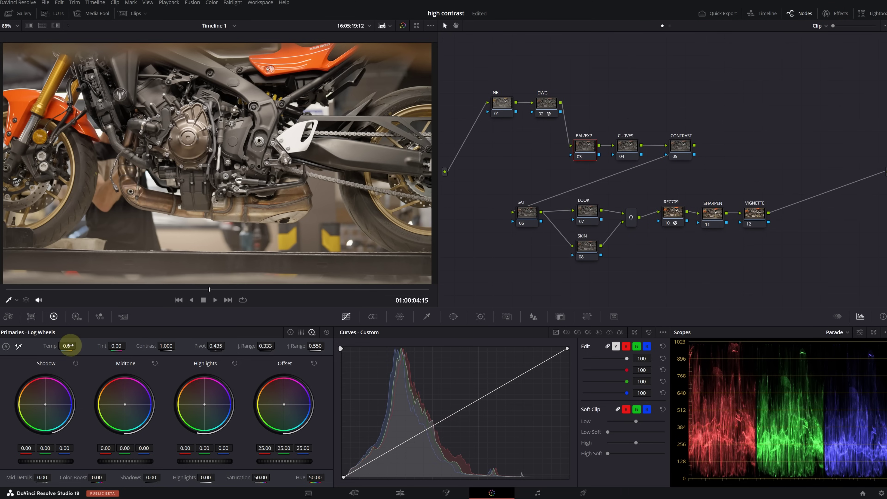
drag(68, 345, 94, 352)
click(290, 332)
drag(118, 458, 50, 460)
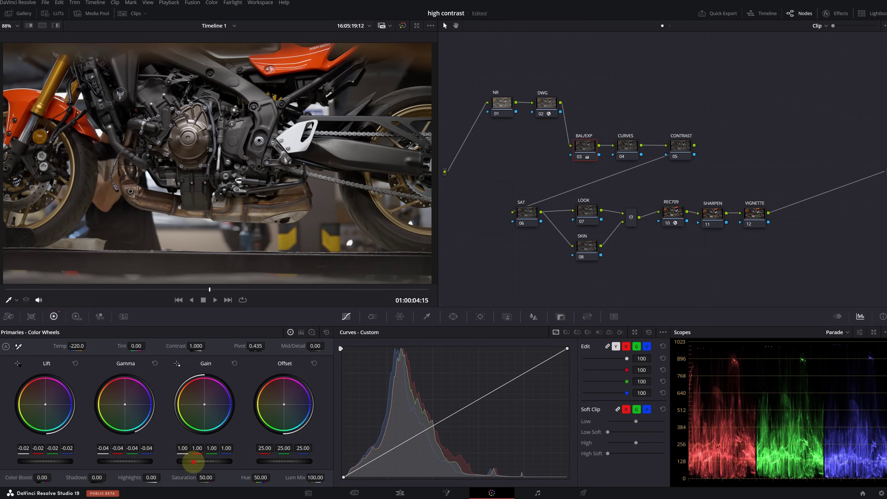
drag(193, 461, 216, 468)
click(579, 157)
click(579, 156)
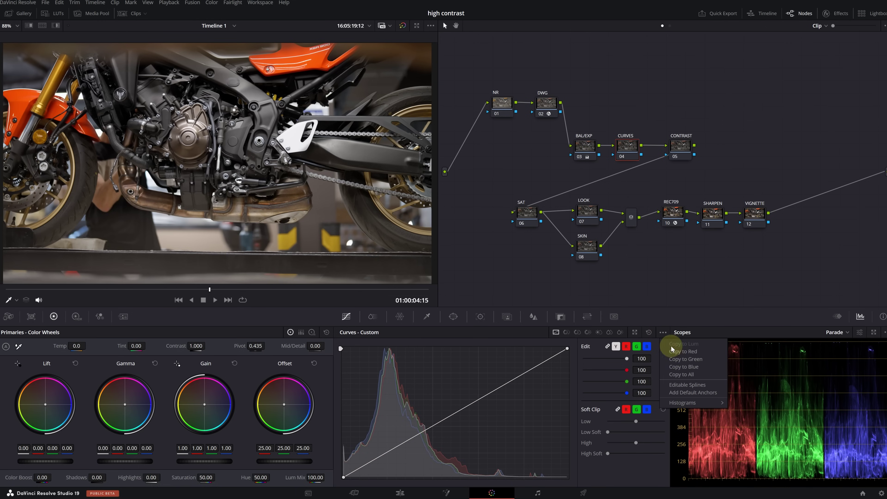
Step: Enable editable splines and drag curve points to darken shadows and lower the white point
click(687, 385)
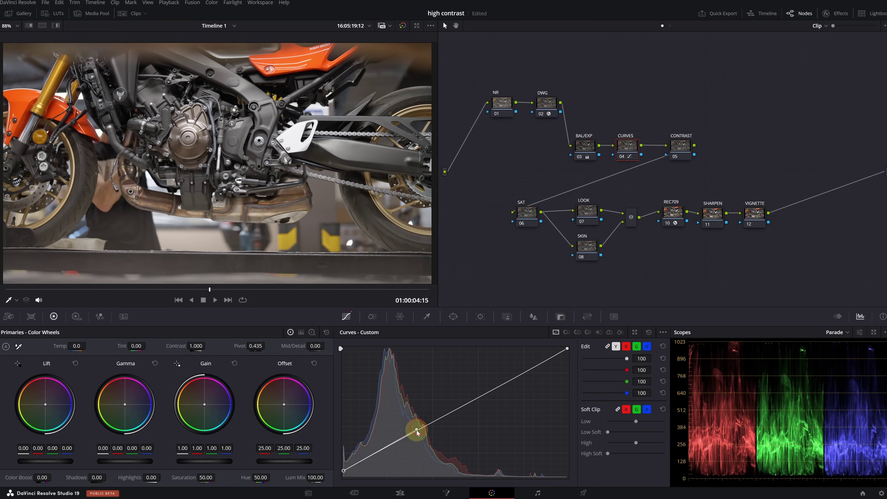
drag(417, 429, 415, 467)
drag(343, 471, 343, 475)
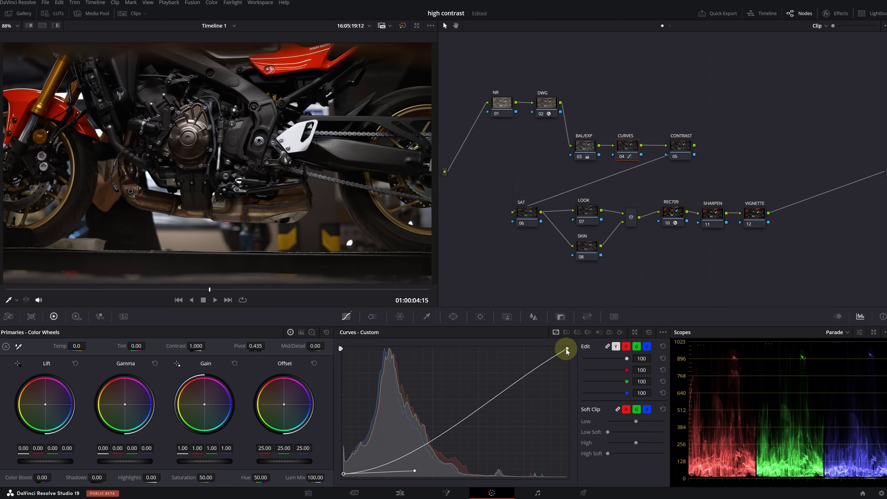
drag(567, 349, 570, 358)
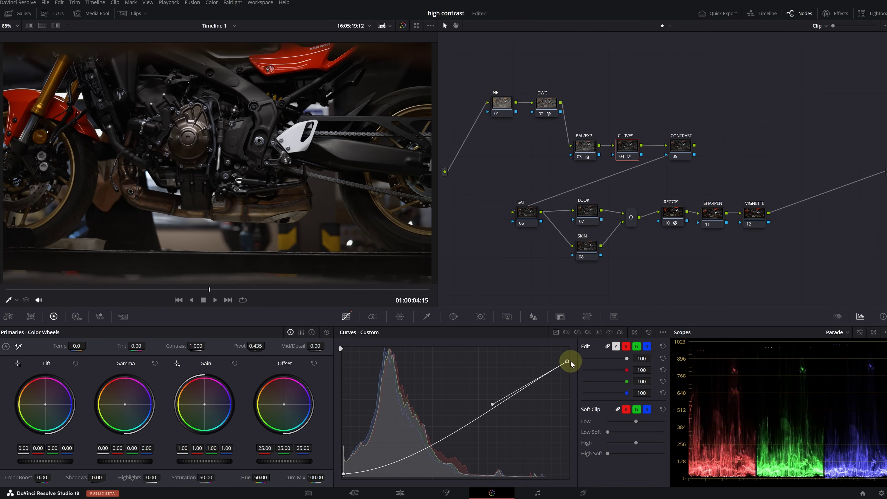
drag(491, 404, 502, 366)
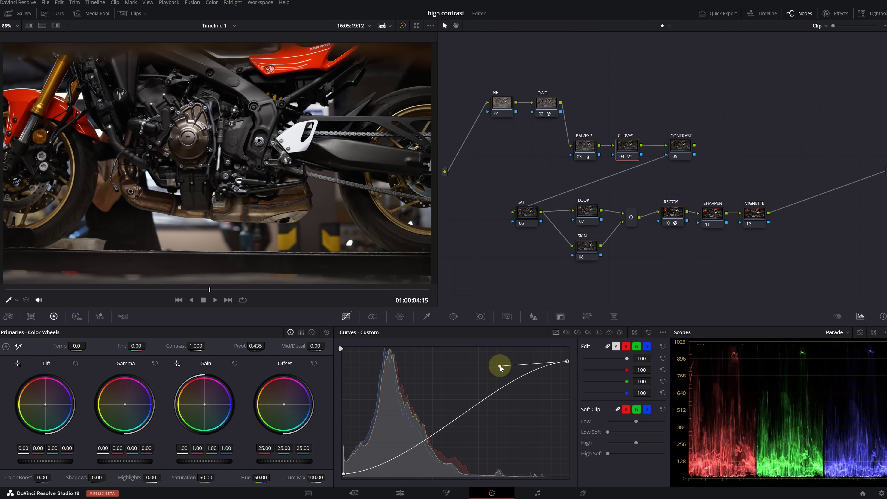
Step: Refine the S-curve with a flatter top, softer highlight roll-off and longer shadow toe
click(622, 157)
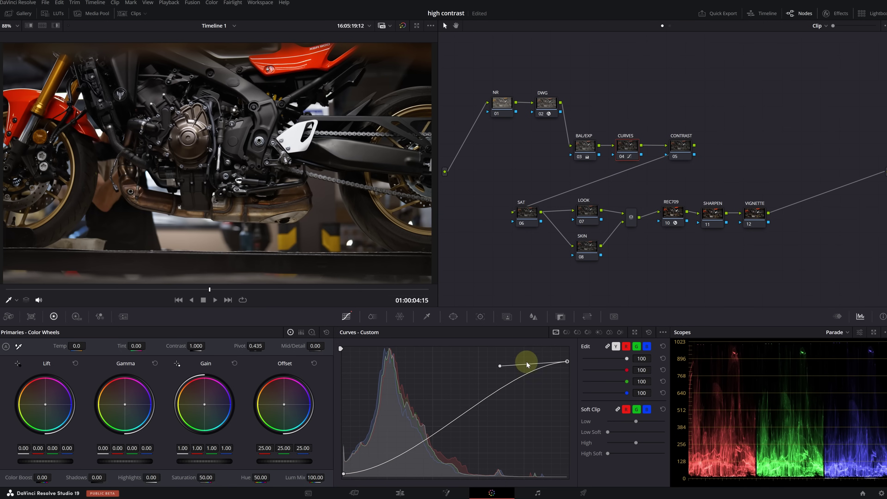
drag(567, 358, 569, 363)
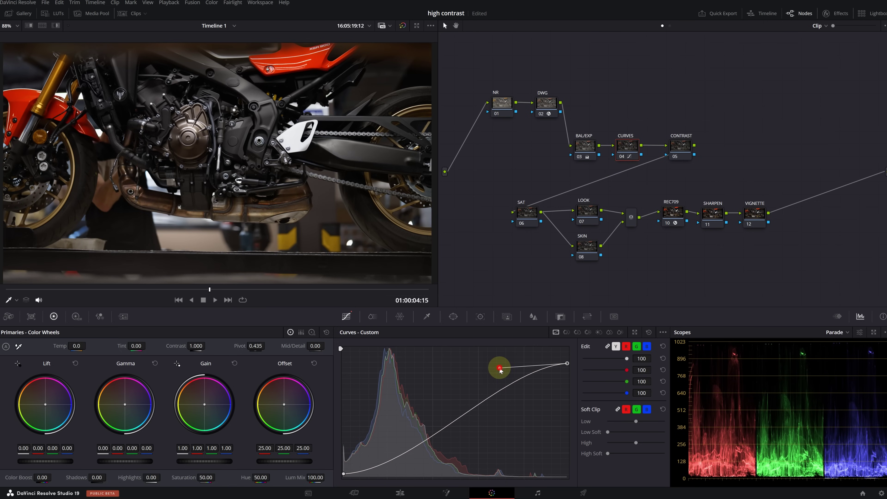
drag(500, 368, 476, 370)
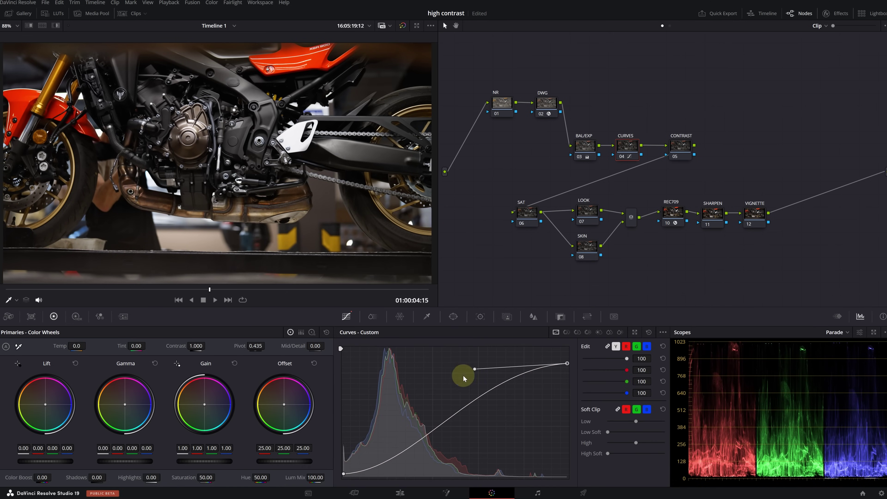
drag(415, 472, 426, 474)
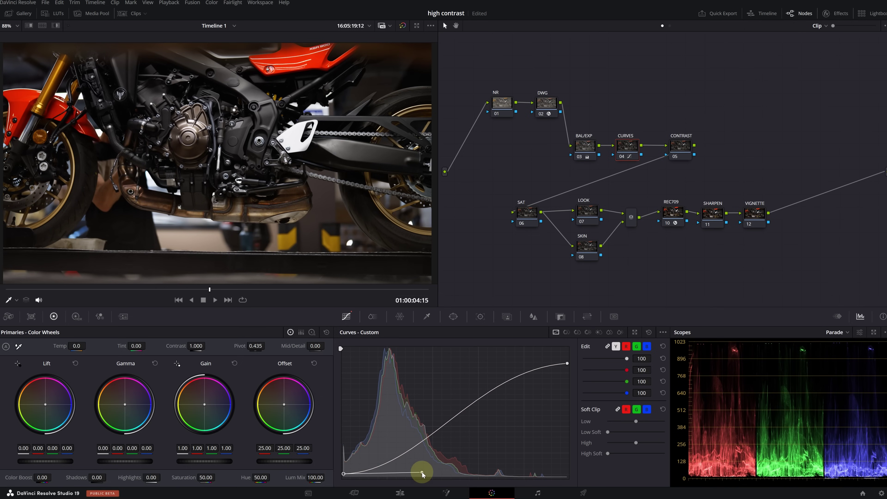
Step: Toggle the CURVES and BAL/EXP nodes off and on to compare the grade
click(621, 157)
click(621, 158)
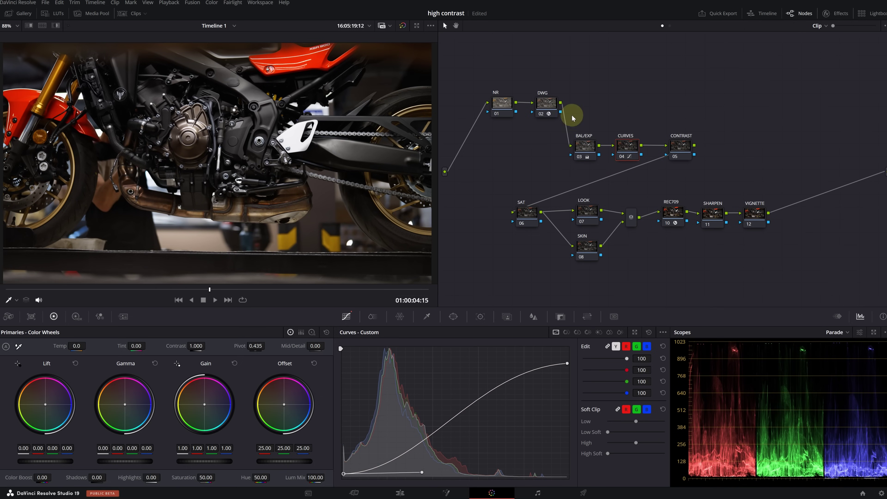
click(589, 160)
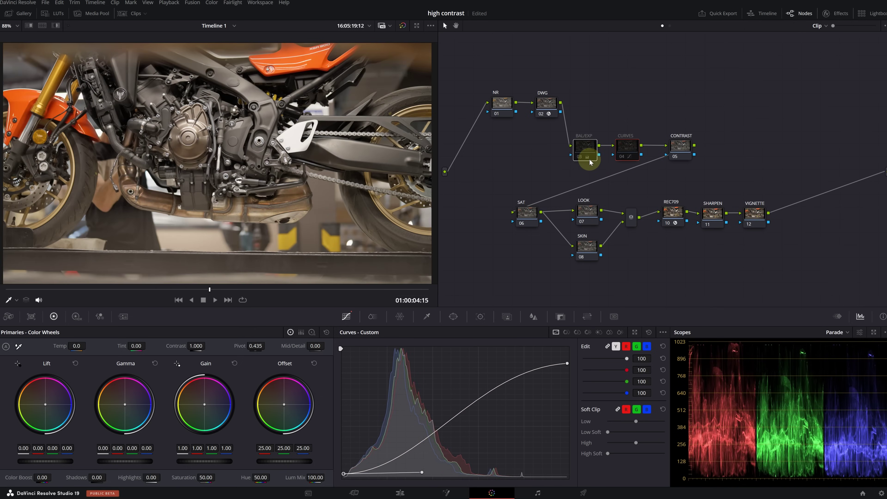
click(589, 160)
click(589, 160)
click(588, 160)
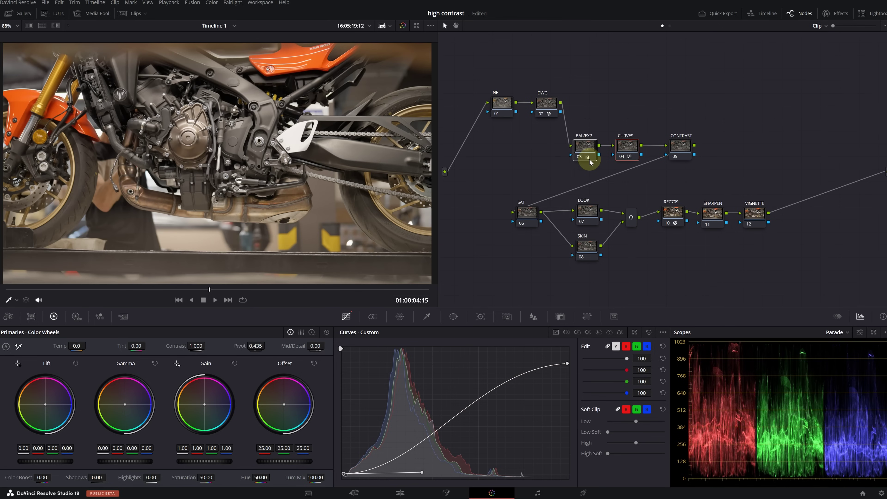
click(677, 150)
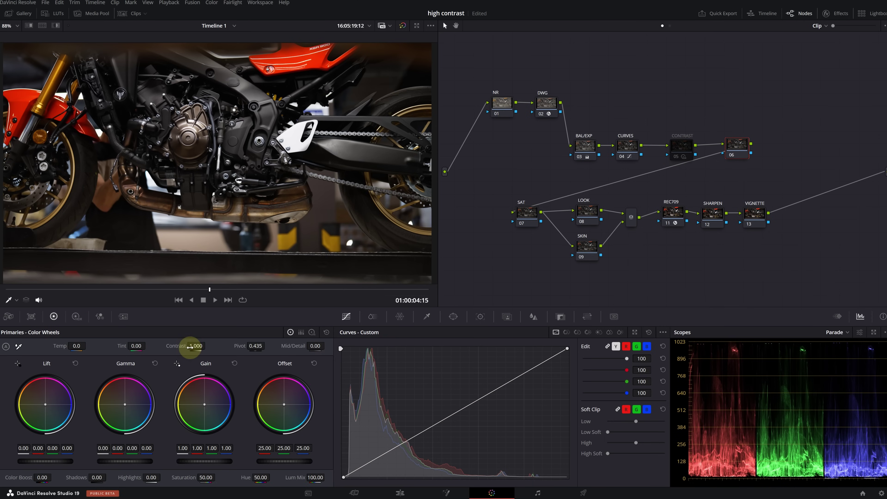
Step: Raise node 06's primary contrast to 1.188, toggling CONTRAST and node 06 to compare
mouse_move(193, 345)
mouse_down()
mouse_move(242, 357)
mouse_move(190, 347)
mouse_up()
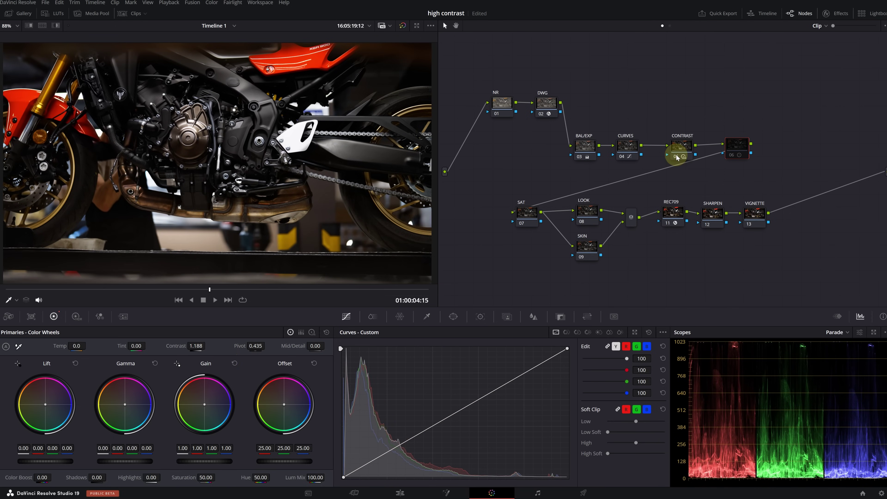
click(677, 157)
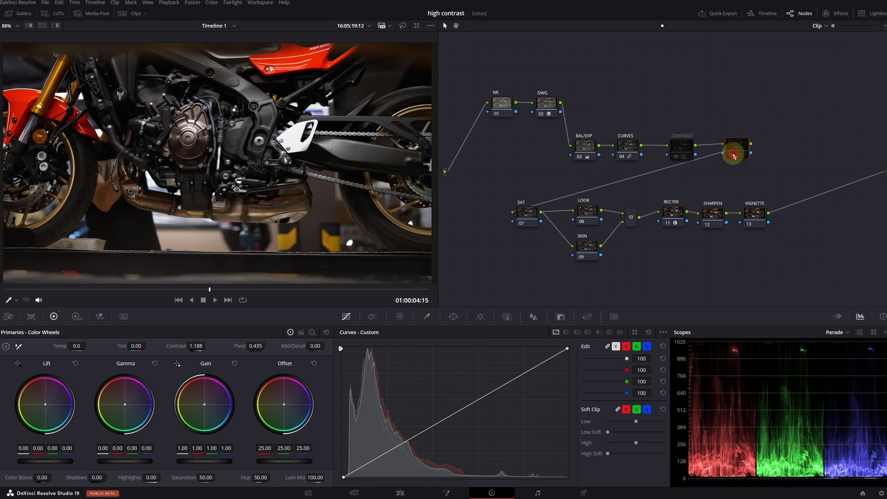
click(690, 156)
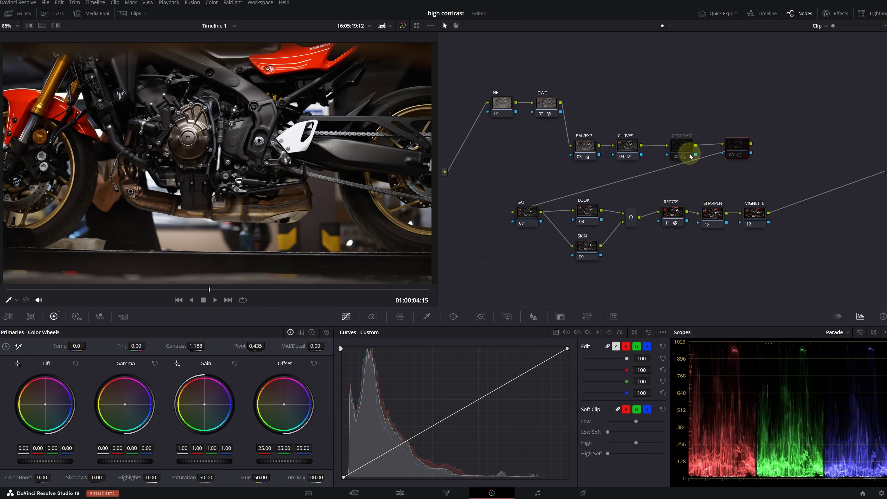
click(674, 157)
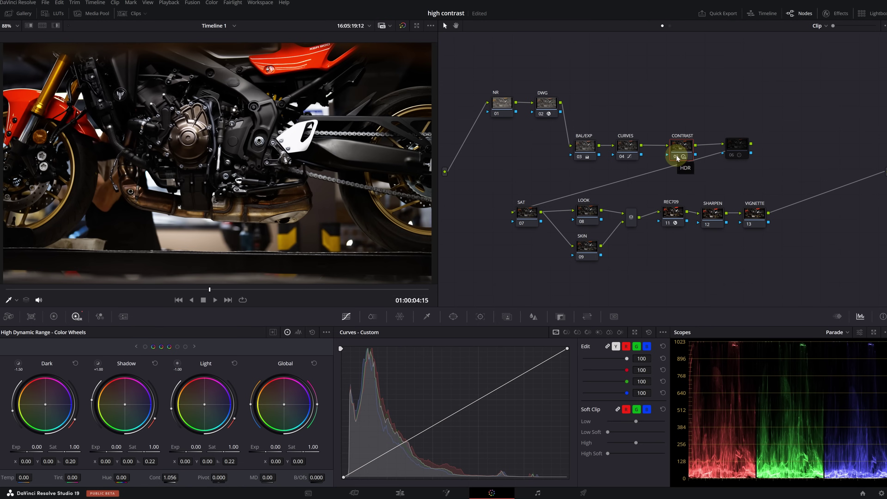
Step: Toggle the CONTRAST node and node 06 off and on to compare their effect
click(676, 155)
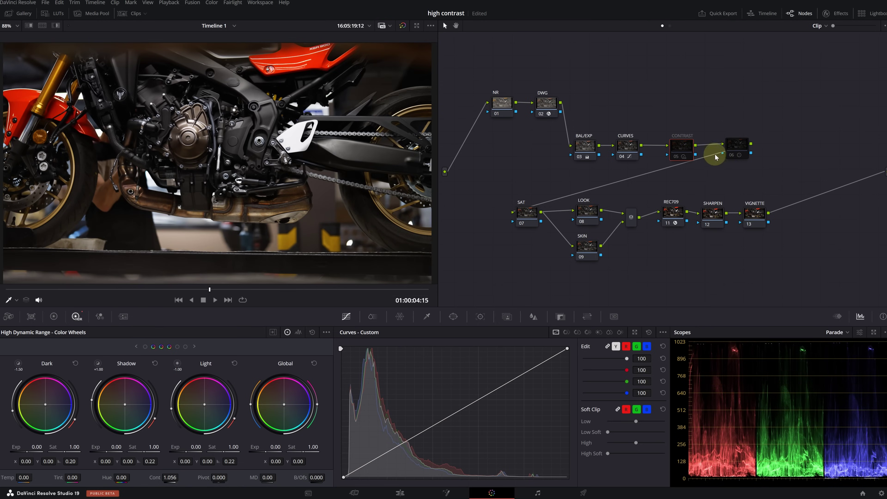
click(732, 155)
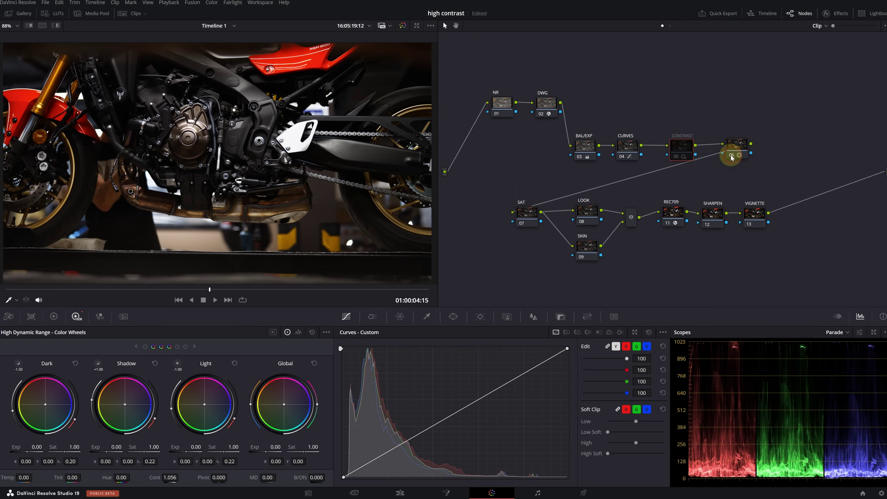
click(669, 156)
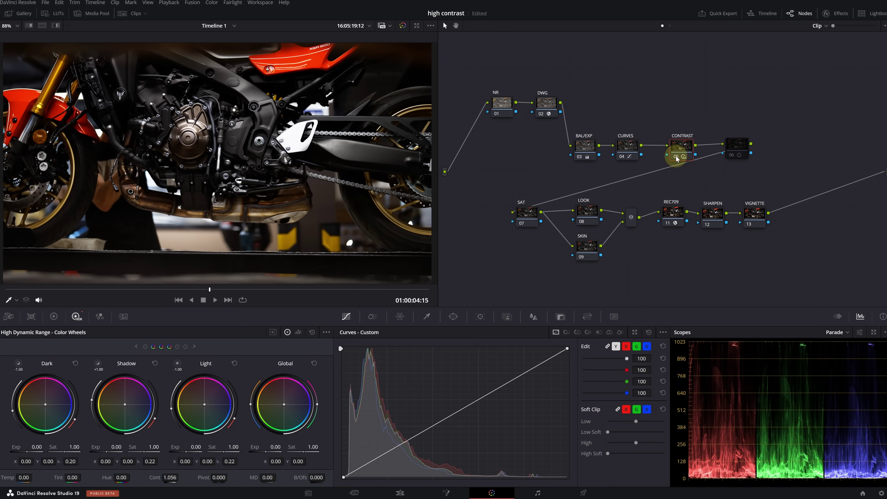
click(675, 155)
click(736, 147)
Step: Set the CONTRAST node's pivot to 0.630 and remove the empty node after it
click(681, 144)
drag(217, 477, 229, 477)
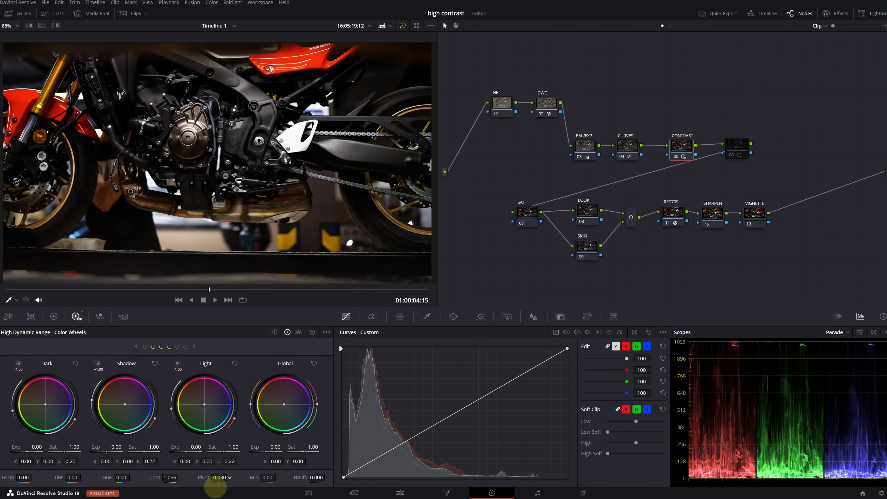
drag(219, 486, 240, 492)
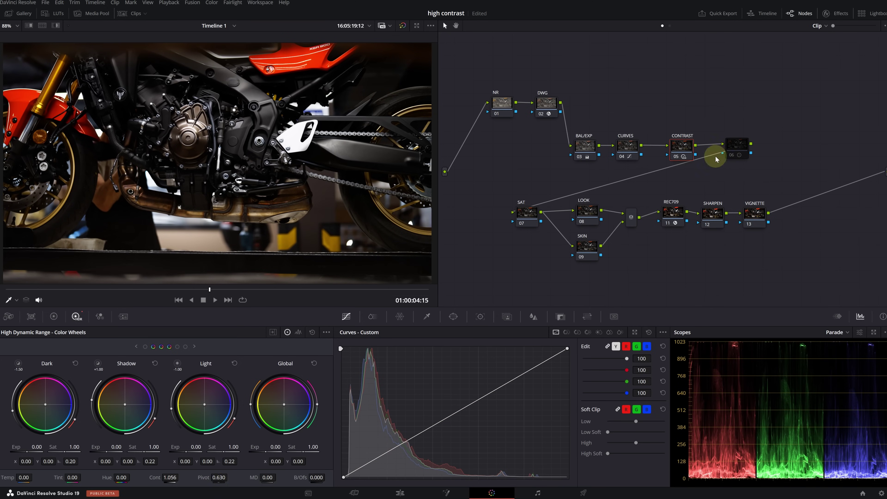
key(ctrl+z)
key(ctrl+z)
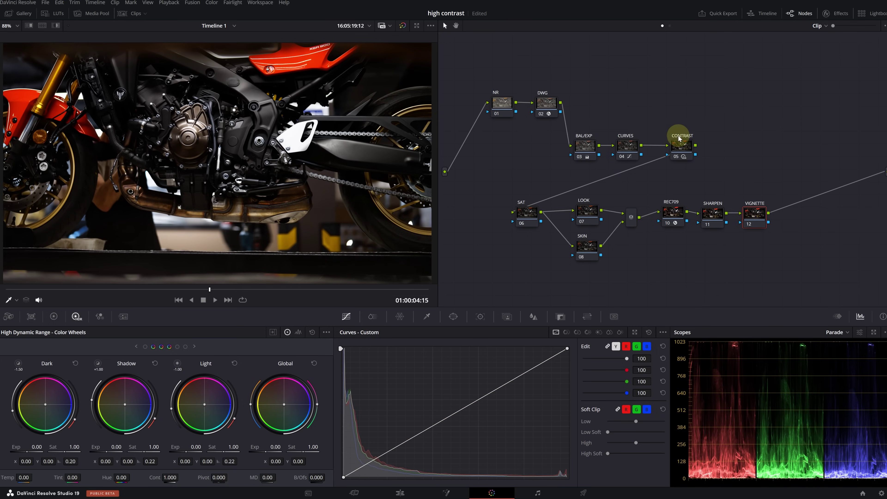
drag(677, 135, 668, 134)
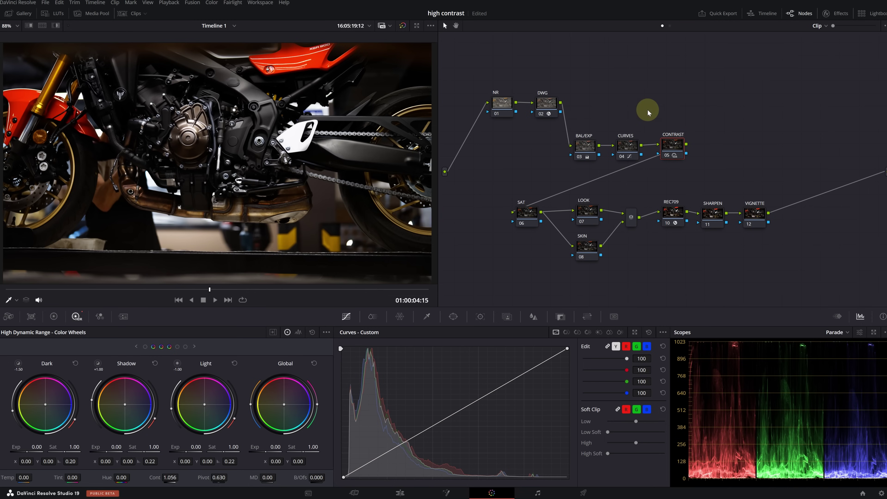
Step: Set the SAT node's Global saturation to 1.28, toggling the node to compare
click(526, 210)
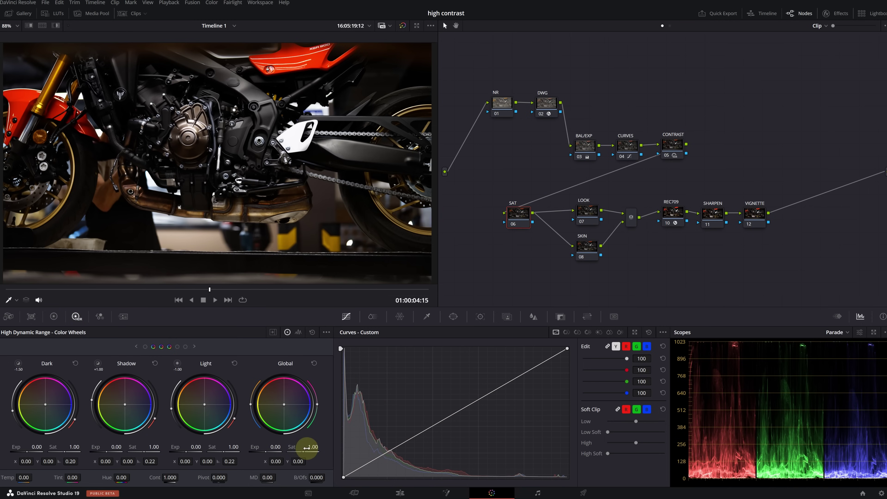
drag(306, 448, 577, 277)
click(514, 224)
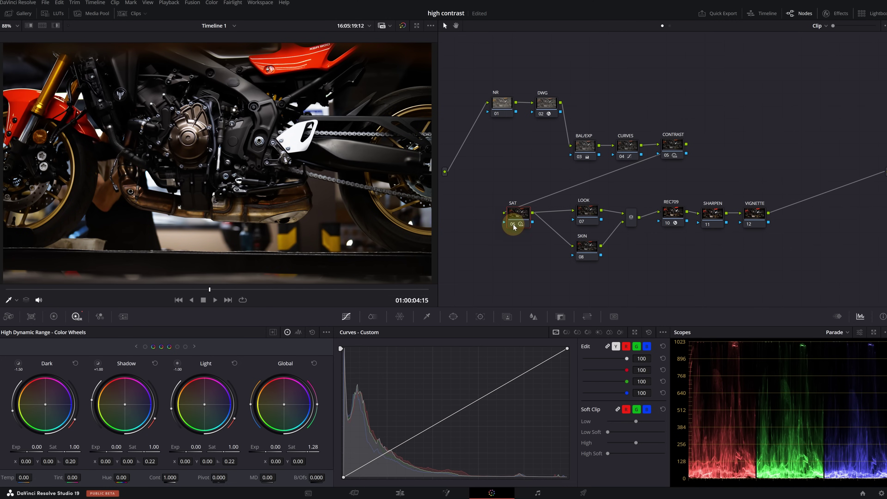
click(513, 224)
click(513, 225)
click(430, 321)
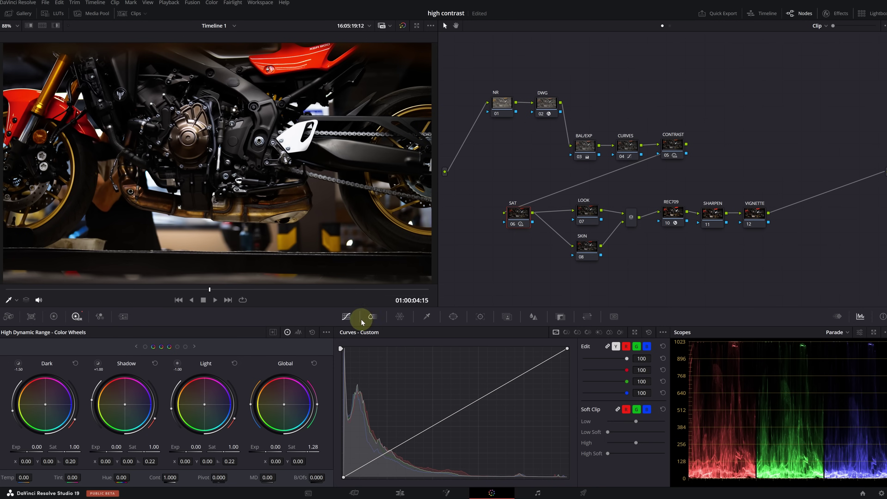
Step: Add a right-end point on SAT's Sat vs Lum curve and pull it down to Lum 0.80
click(588, 332)
click(620, 331)
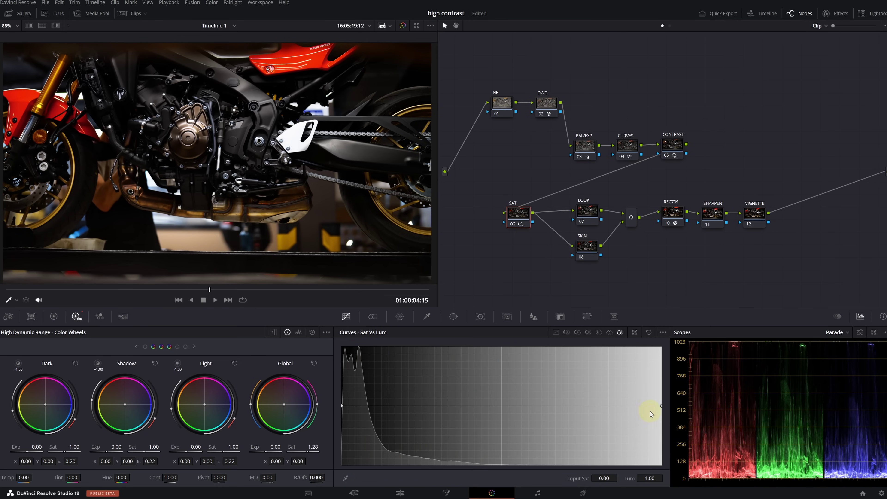
click(662, 406)
mouse_move(663, 420)
mouse_down()
mouse_move(657, 444)
mouse_move(662, 413)
mouse_move(667, 429)
mouse_move(666, 411)
mouse_move(674, 419)
mouse_up()
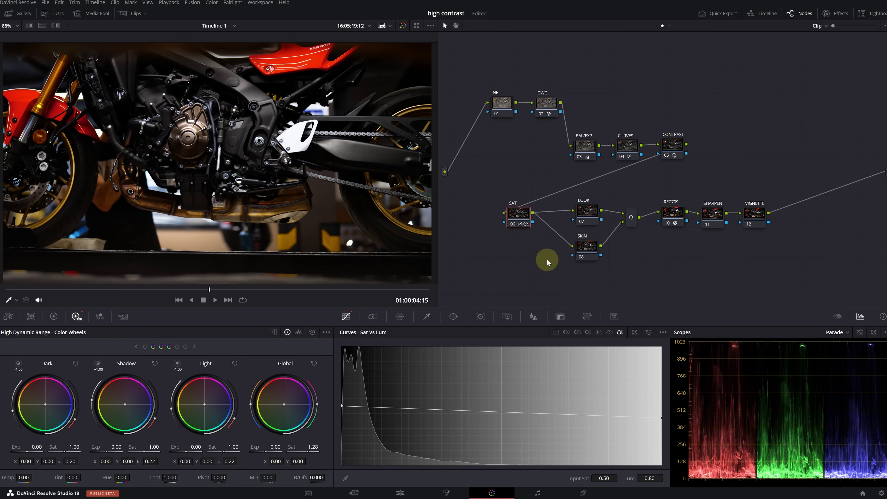
click(514, 224)
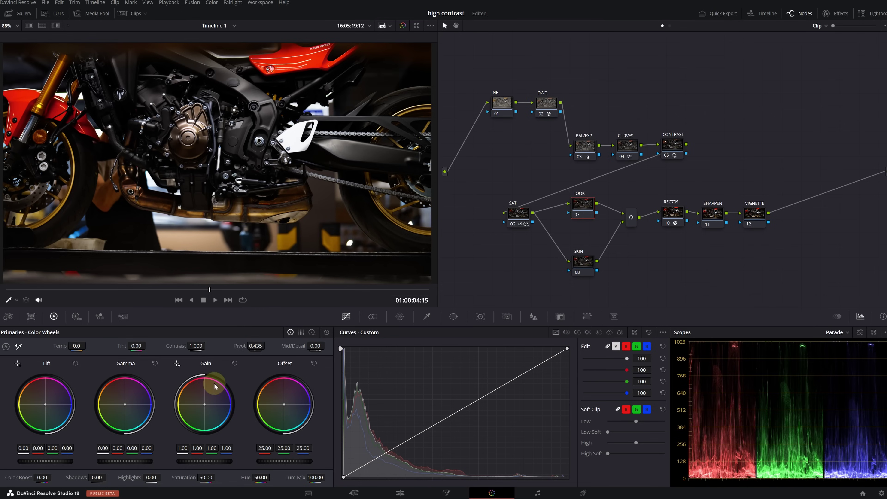
Step: Give LOOK a cool offset of 13.03/24.19/29.44 and a 0.05/-0.01/-0.04 gamma, then compare it on and off
drag(296, 399, 321, 450)
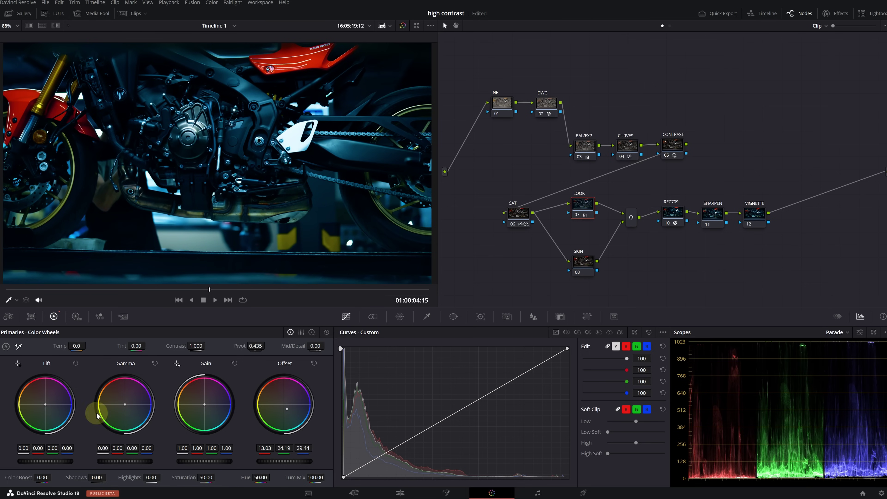
drag(125, 404, 121, 399)
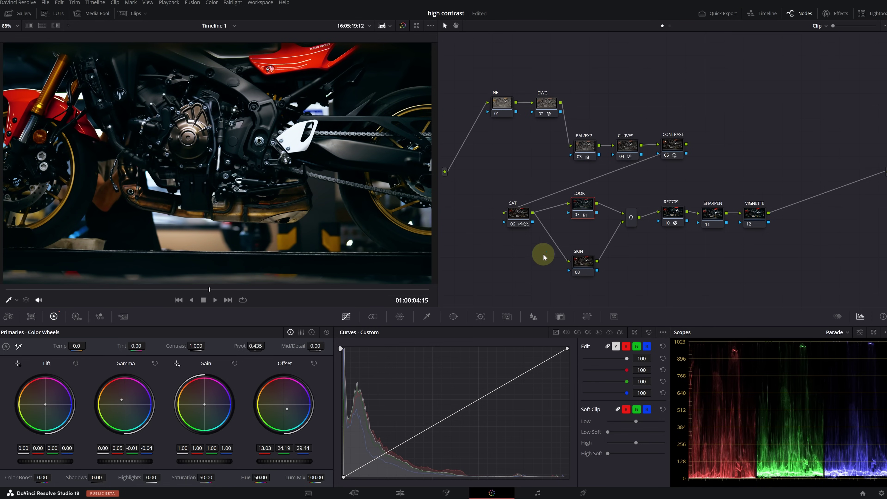
click(575, 214)
click(575, 214)
click(574, 214)
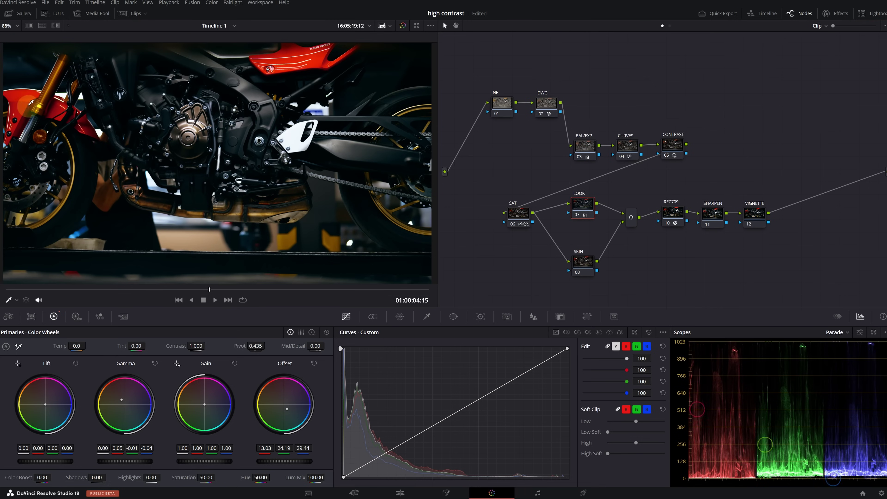
Step: Set the LOOK node's Shadow log wheel to 0.00/-0.02/-0.02 for a slight red cast
click(311, 332)
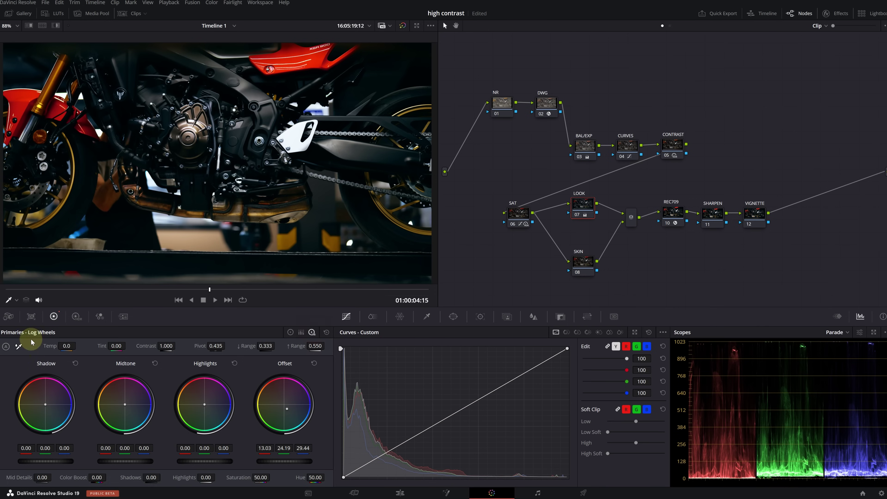
drag(46, 447, 45, 450)
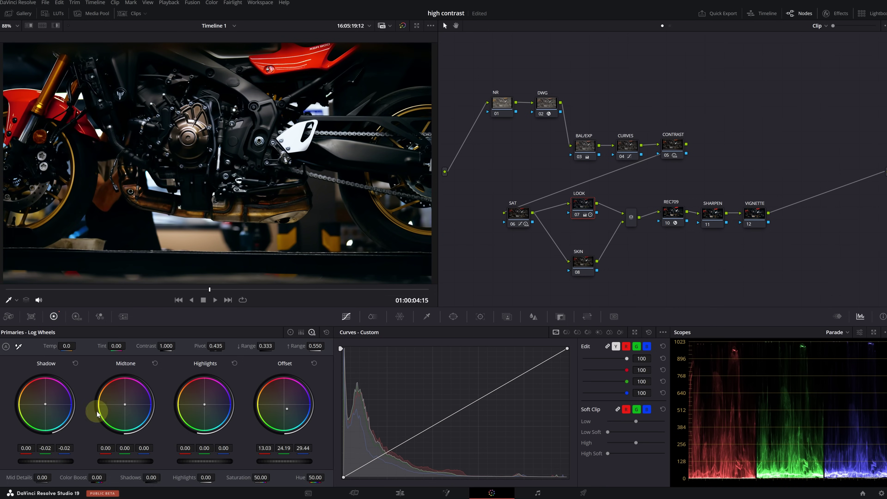
Step: Toggle the LOOK node off and on to compare its cool grade
click(577, 215)
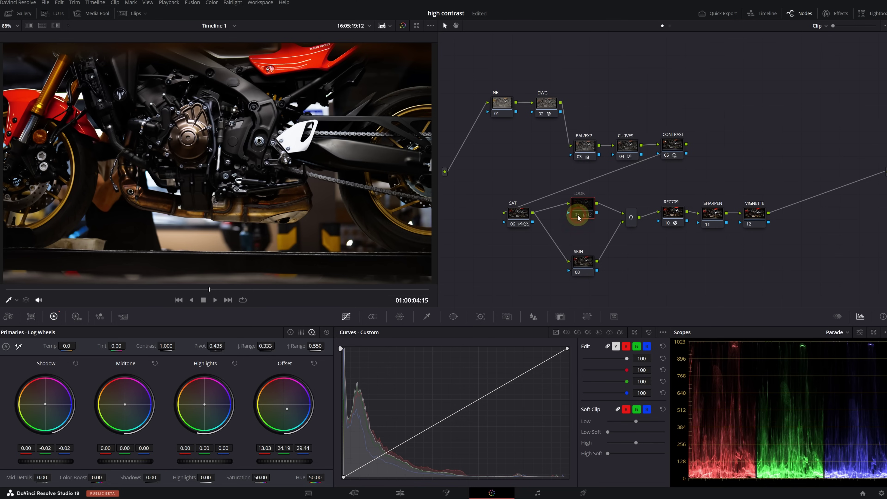
click(577, 215)
click(577, 215)
click(578, 215)
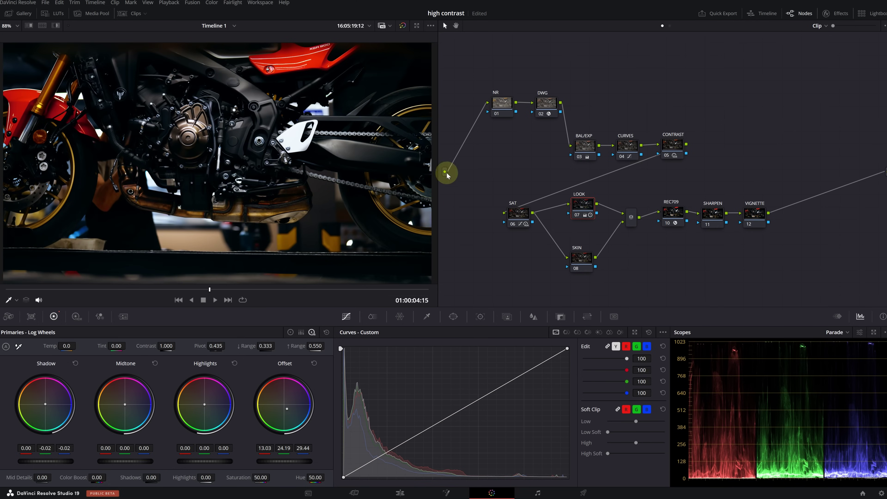
Step: Save the project and lift the CURVES node's black point to gently raise the shadows
key(ctrl+s)
click(631, 145)
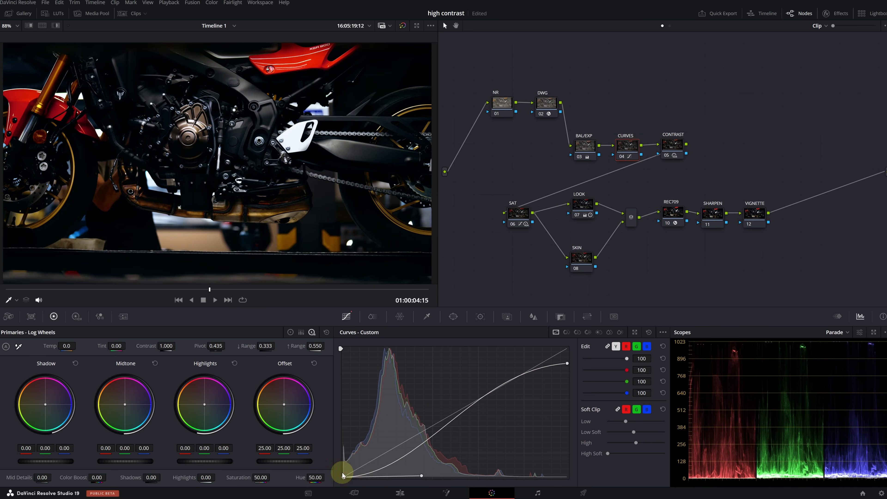
drag(343, 473, 343, 469)
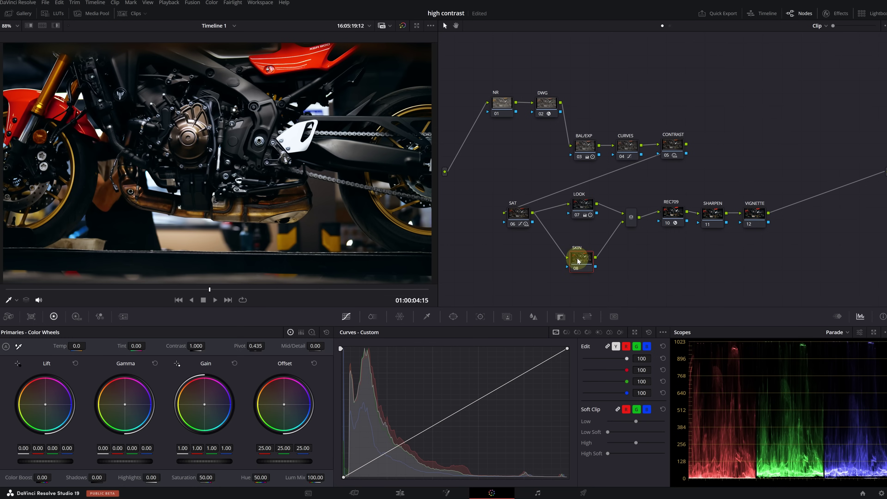
Step: Set the SKIN node's ColorSlice Skin values to 0.01 and 0.92
click(373, 316)
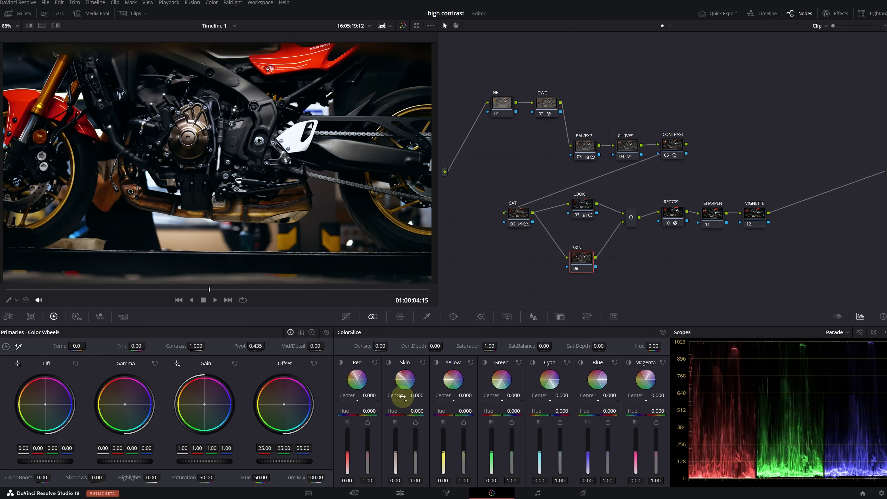
mouse_move(416, 433)
mouse_down()
mouse_move(415, 454)
mouse_move(395, 458)
mouse_move(414, 442)
mouse_up()
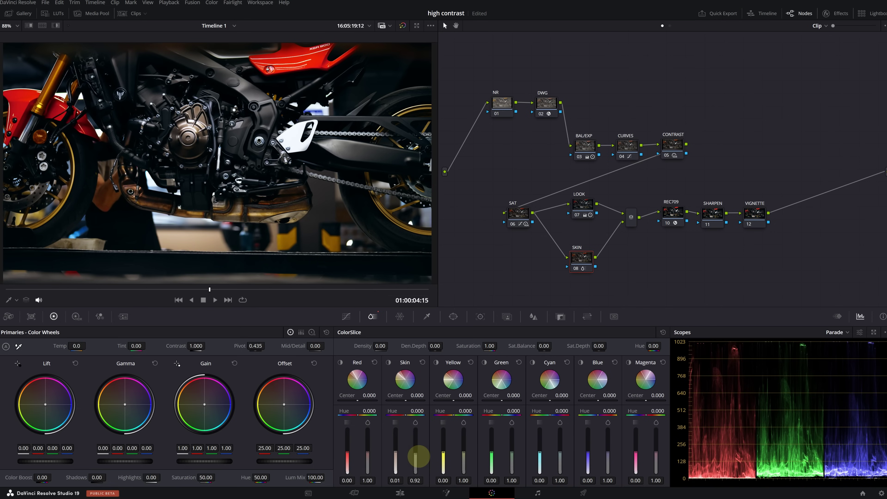
click(714, 219)
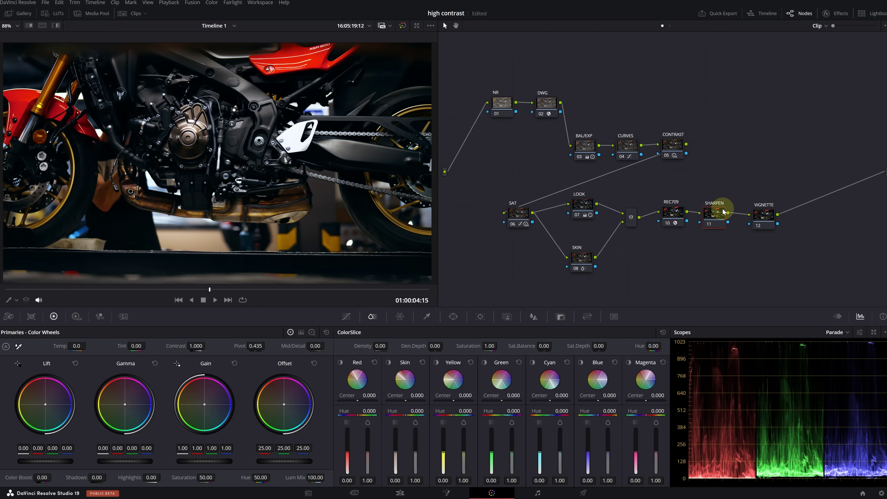
Step: Apply the Sharpen Edges effect to the SHARPEN node and fit the frame in the viewer
click(534, 315)
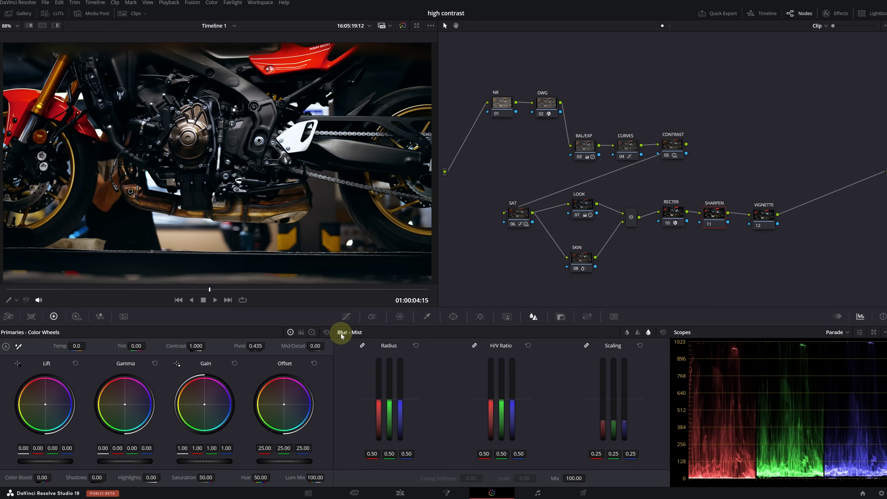
click(806, 78)
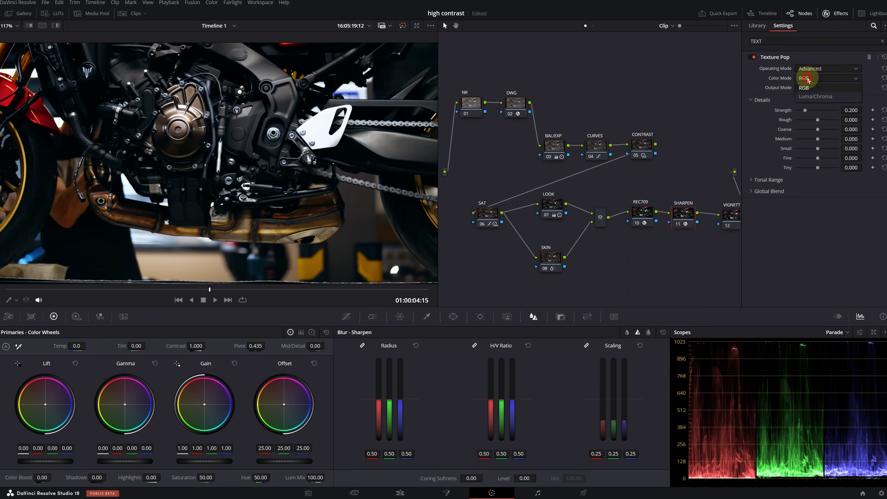
click(815, 96)
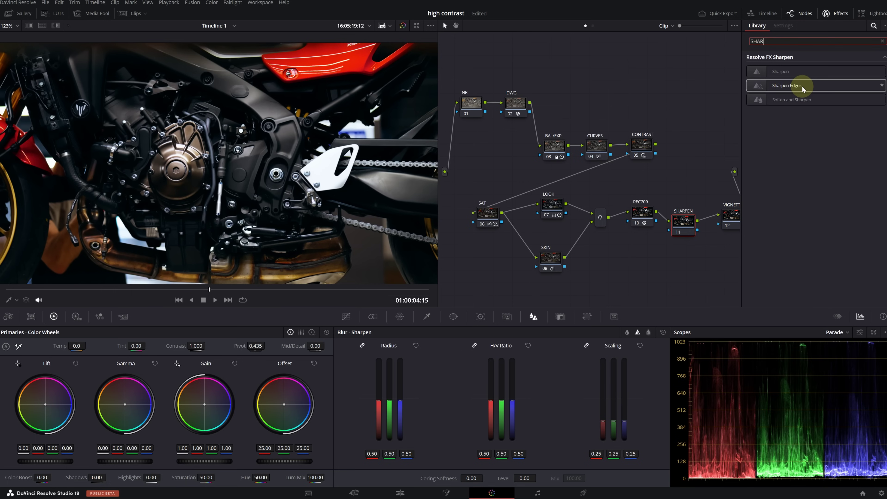
drag(802, 88, 684, 226)
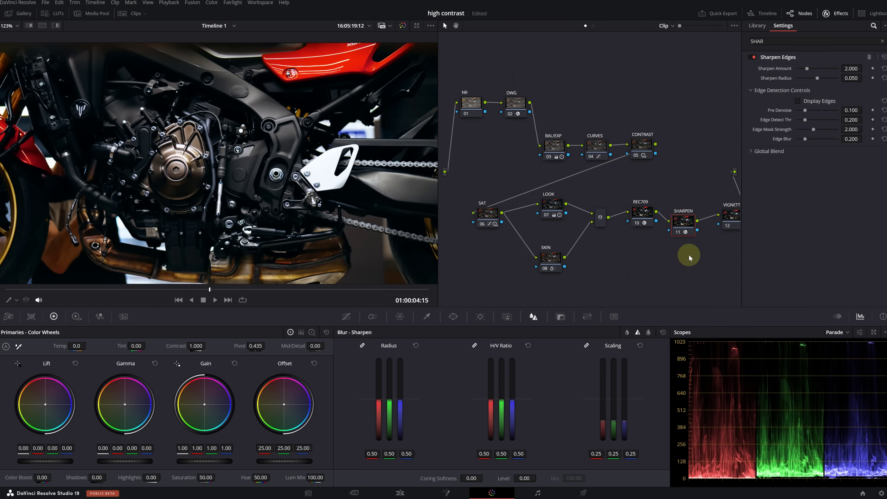
key(shift+z)
Step: Raise the edge detection's Pre Denoise while previewing edges, and increase Sharpen Amount to 2.589
click(797, 102)
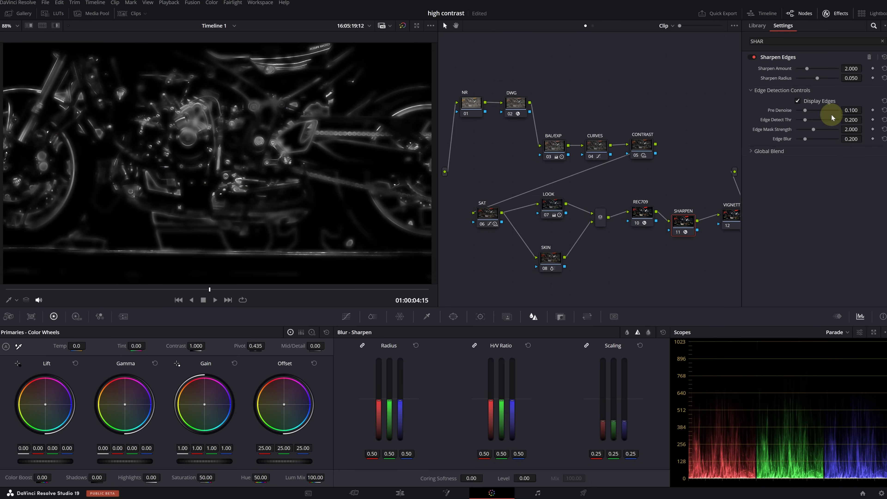
drag(851, 111, 858, 140)
click(797, 101)
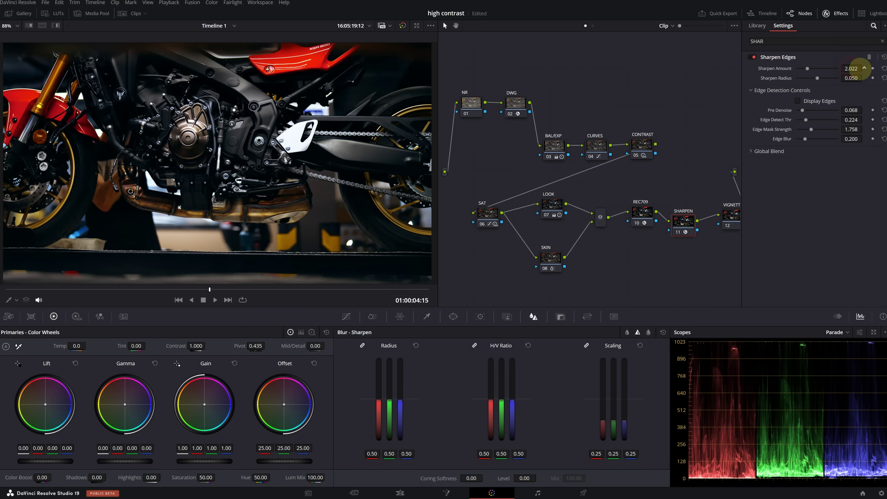
drag(864, 68, 852, 86)
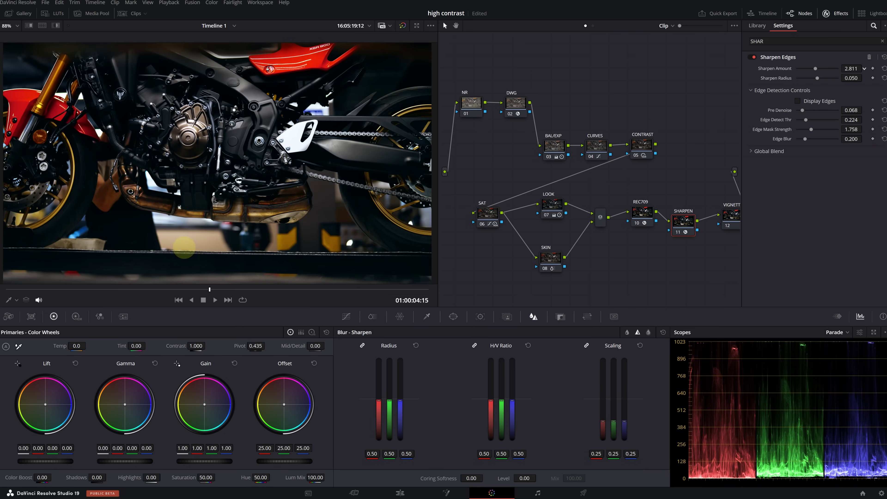
scroll(157, 146, up, 6)
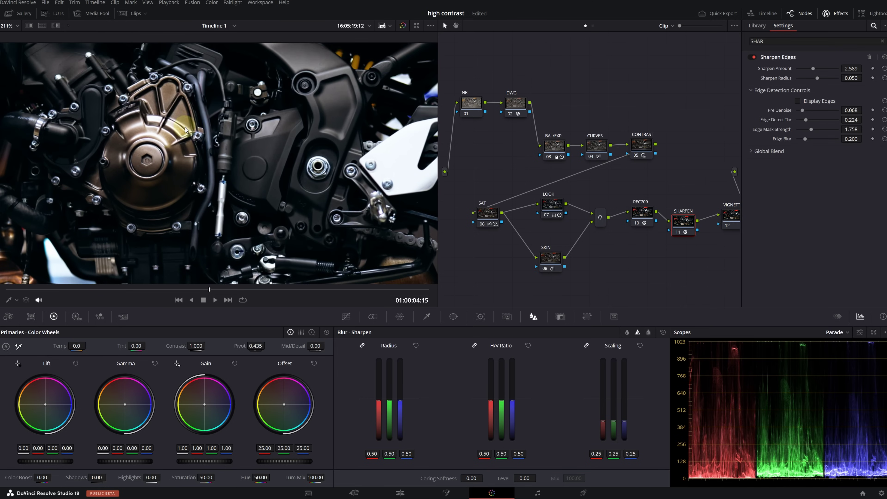
scroll(208, 163, up, 2)
Step: Toggle the SHARPEN node off and on to compare the sharpening
click(679, 232)
click(677, 231)
click(676, 232)
click(676, 232)
scroll(245, 146, down, 3)
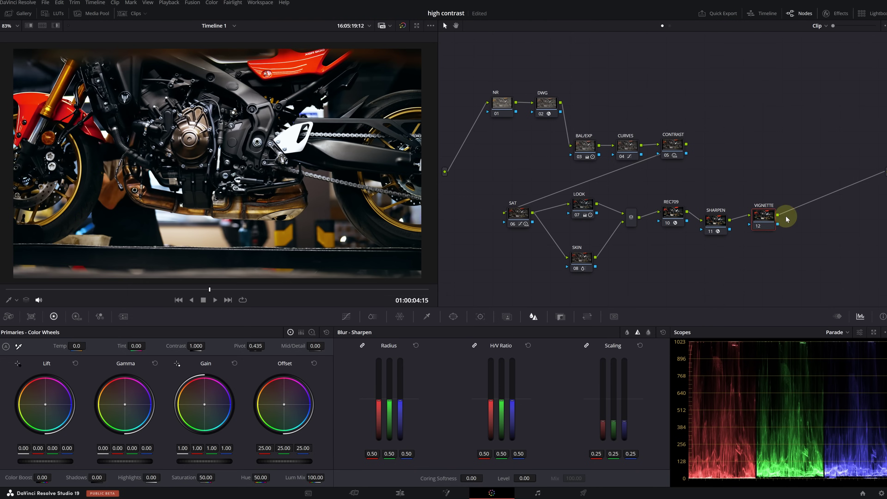
Step: Add a circle window to the VIGNETTE node and stretch it into a wide ellipse
drag(766, 217, 754, 182)
click(453, 317)
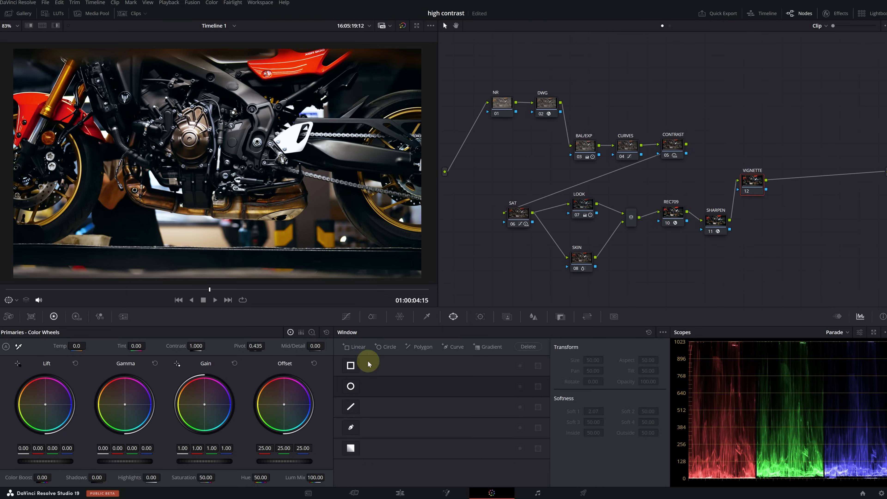
click(350, 386)
drag(277, 162, 395, 163)
Step: Widen the window's soft edges, invert it, and lower Gamma to -0.05 to darken the frame edges
scroll(395, 162, down, 2)
drag(218, 80, 224, 38)
scroll(224, 38, down, 2)
drag(217, 96, 219, 102)
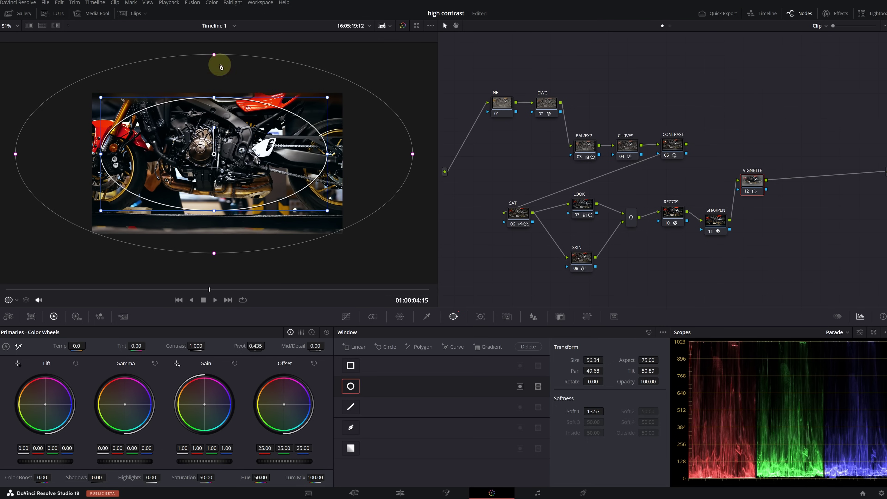
drag(208, 53, 214, 47)
click(520, 386)
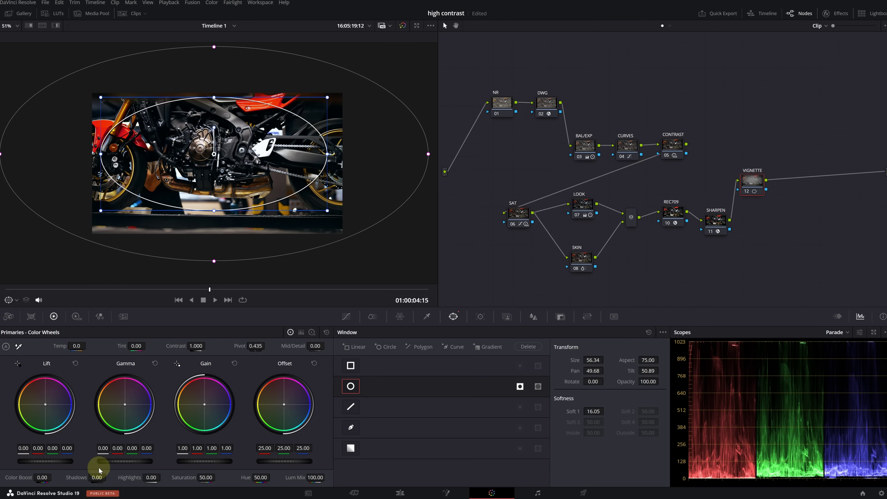
drag(125, 460, 39, 462)
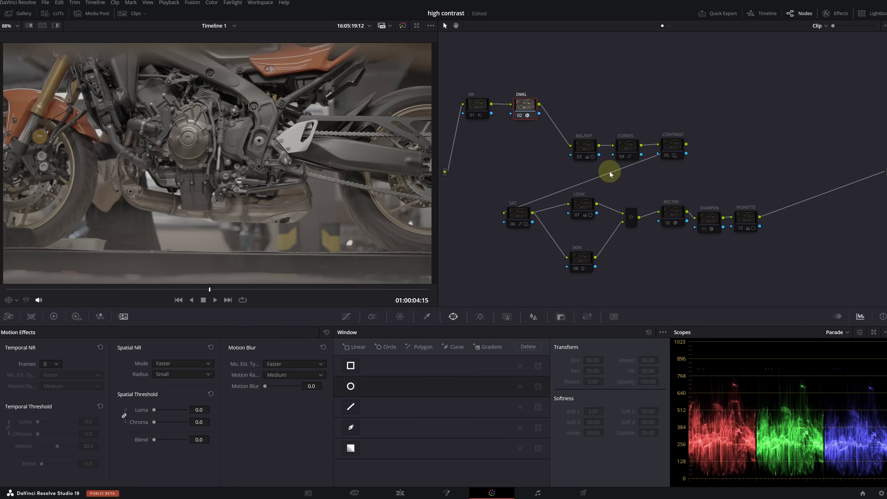
Step: Re-enable the REC709, BAL/EXP and CURVES nodes
click(667, 224)
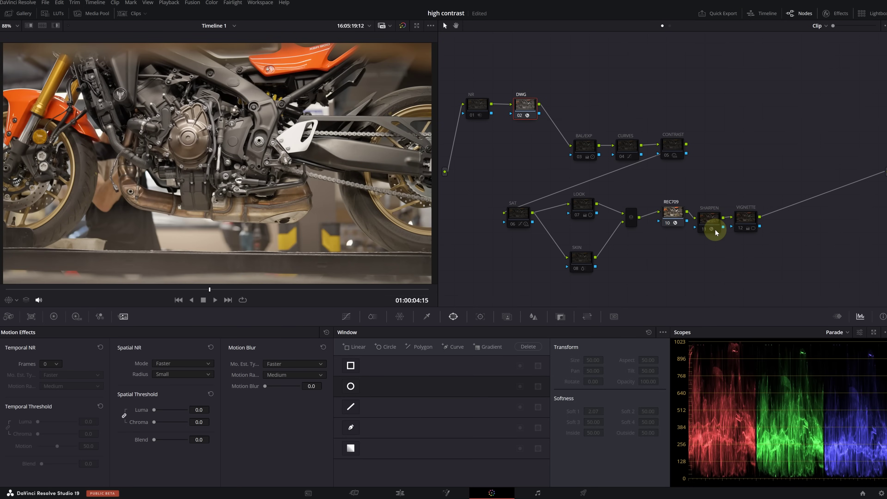
click(582, 146)
drag(583, 148, 559, 148)
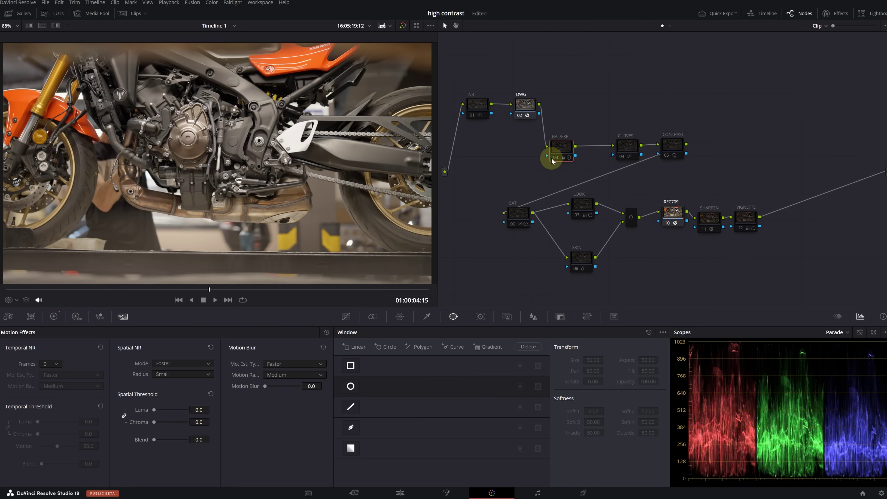
click(566, 145)
drag(627, 147, 616, 148)
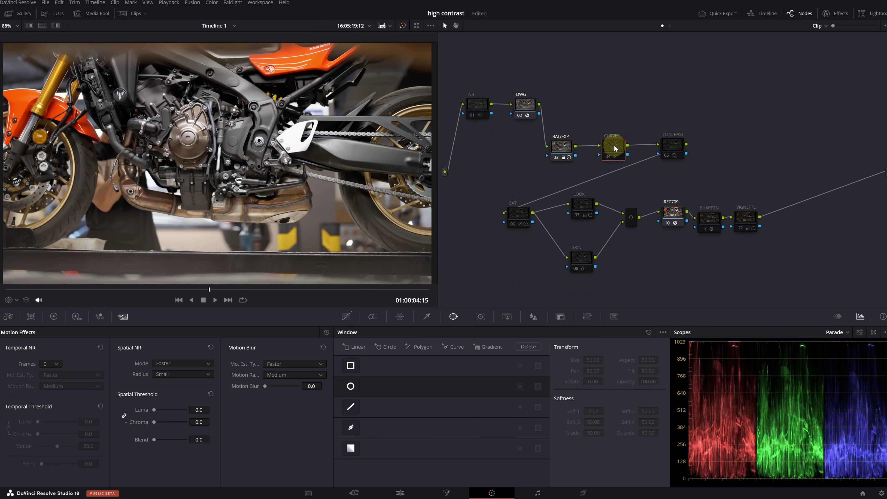
click(607, 157)
click(346, 316)
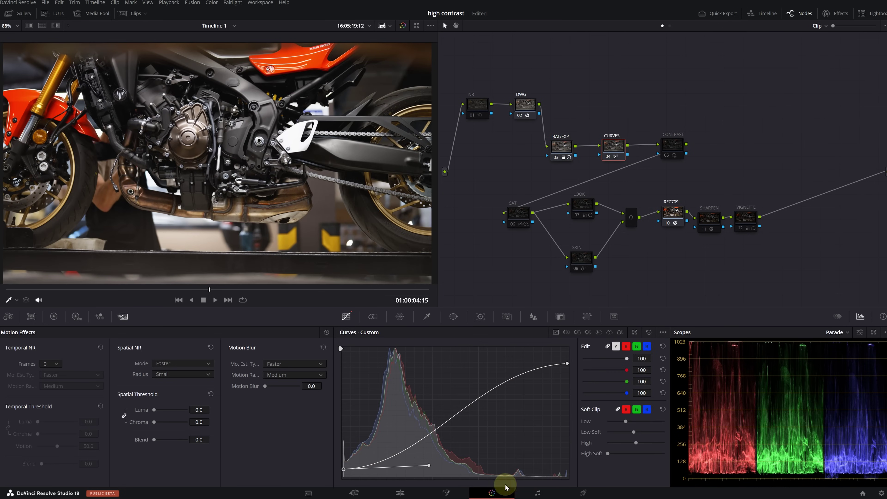
Step: Re-enable the CONTRAST and SAT nodes
click(665, 159)
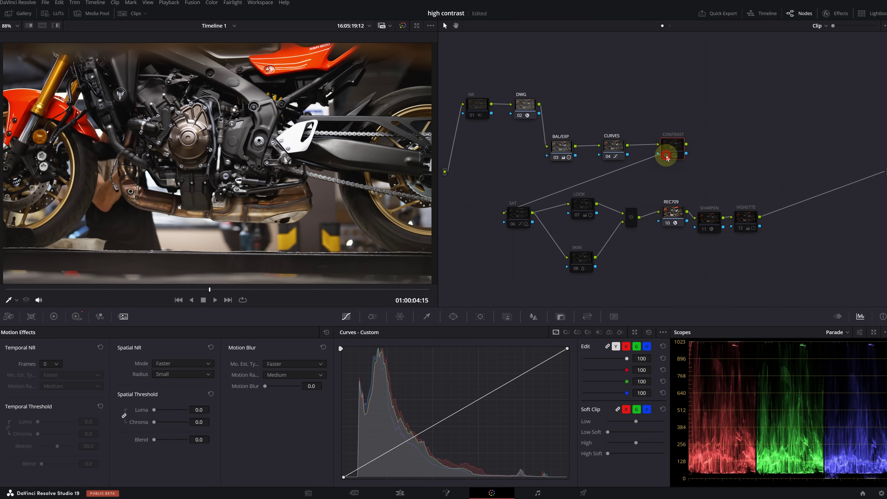
click(76, 318)
click(518, 218)
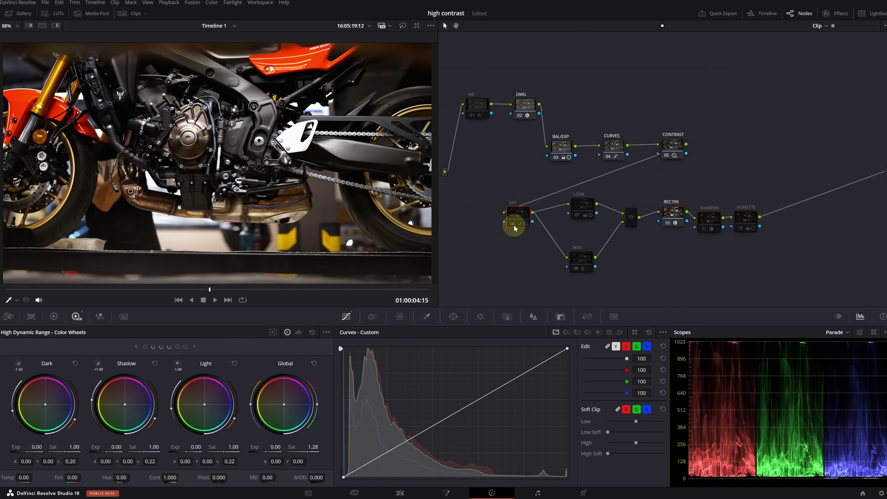
click(583, 226)
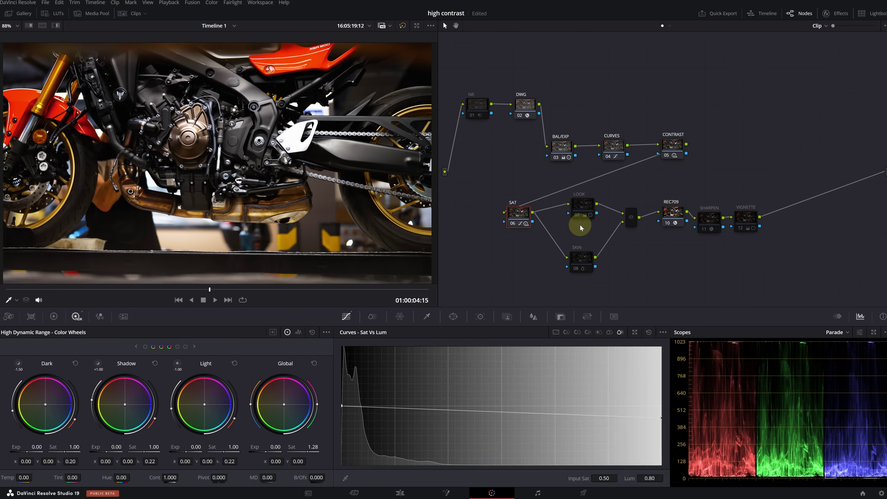
Step: Re-enable the LOOK, SHARPEN and VIGNETTE nodes so the full grade shows
click(576, 217)
click(576, 215)
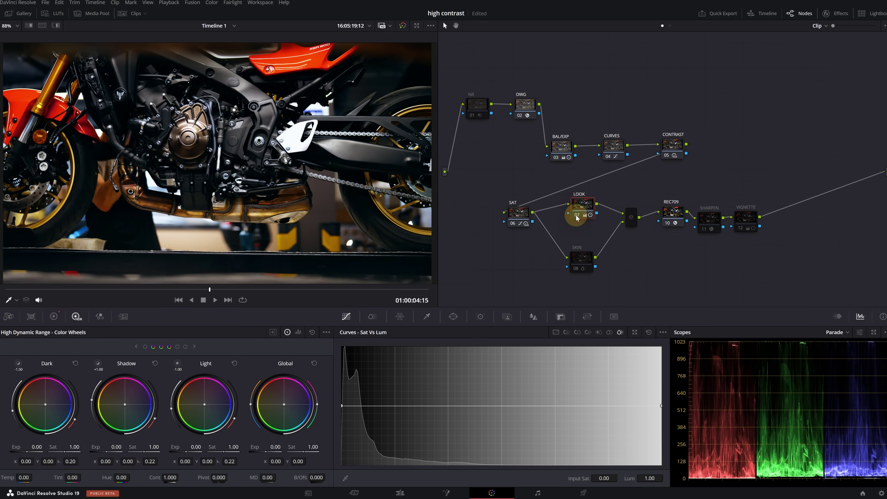
click(576, 214)
click(576, 215)
click(703, 225)
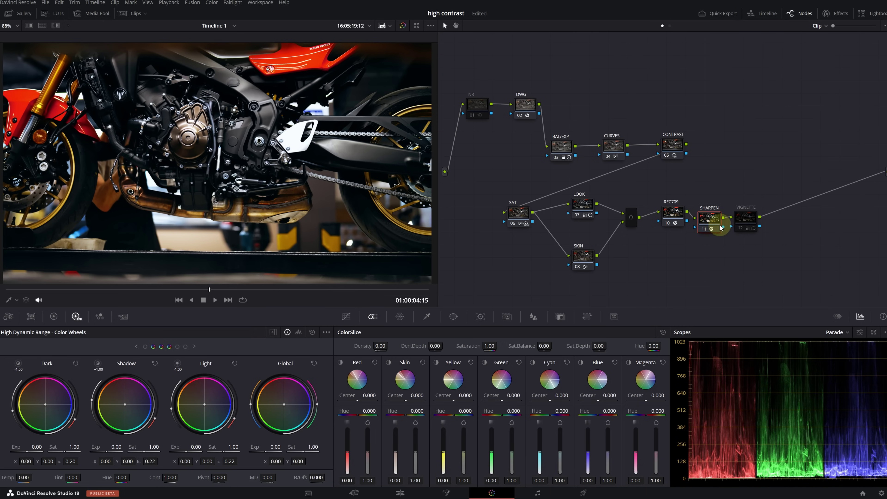
click(740, 225)
click(739, 228)
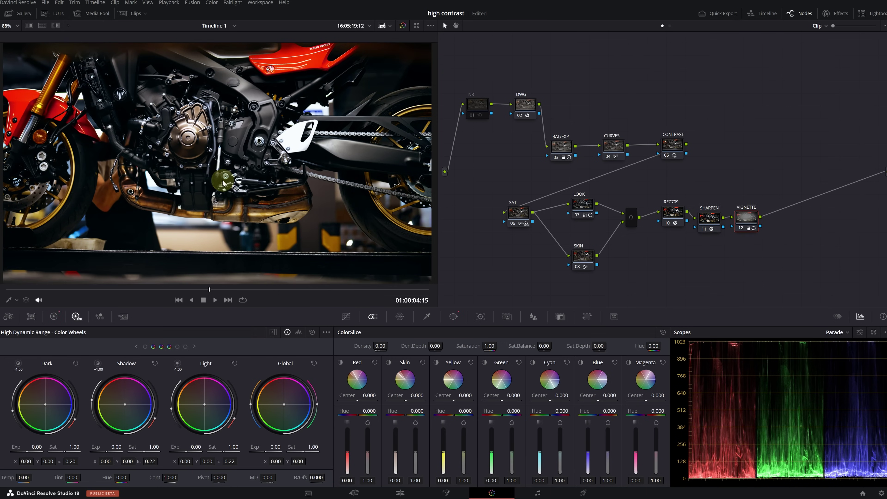
scroll(223, 182, down, 1)
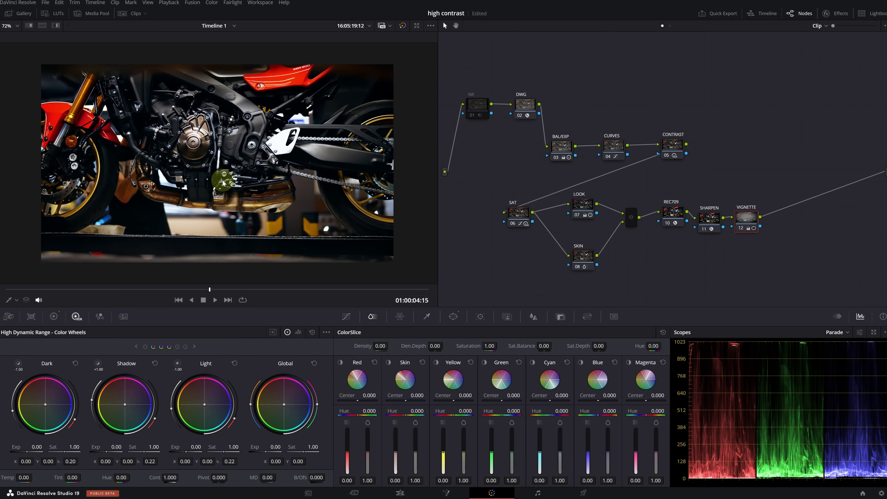